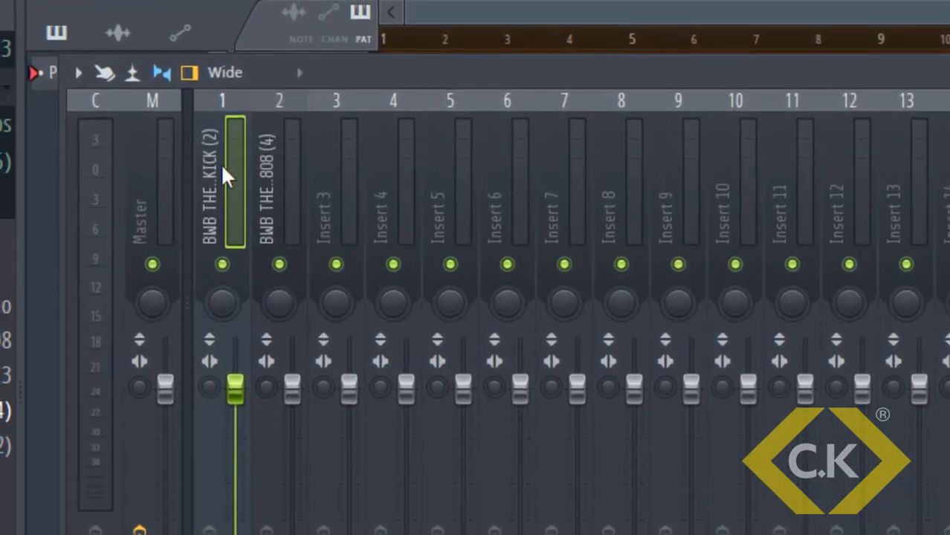
Select mixer Insert 2, show the channel rack, set the tempo to 150 BPM, expand Claps & Snares
{"action": "left_click", "coordinate": [271, 173]}
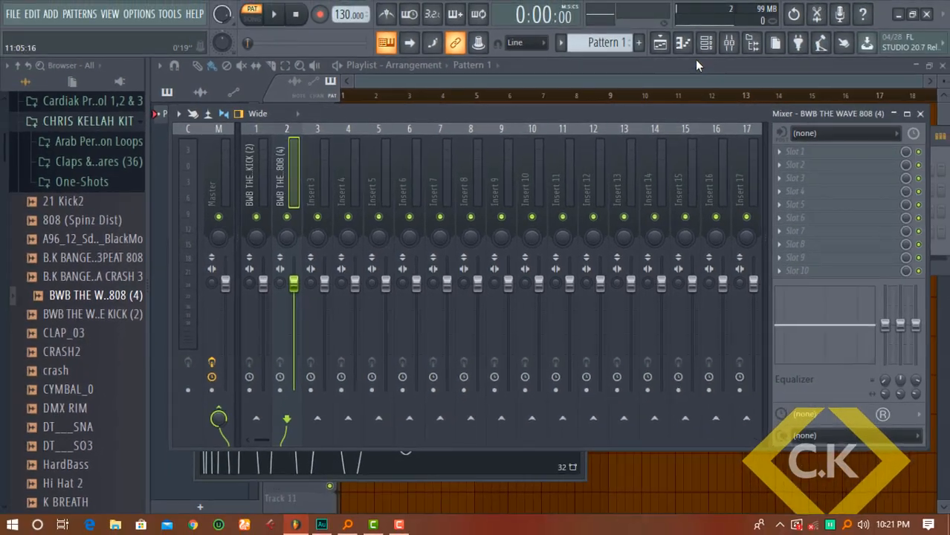
{"action": "left_click", "coordinate": [925, 15]}
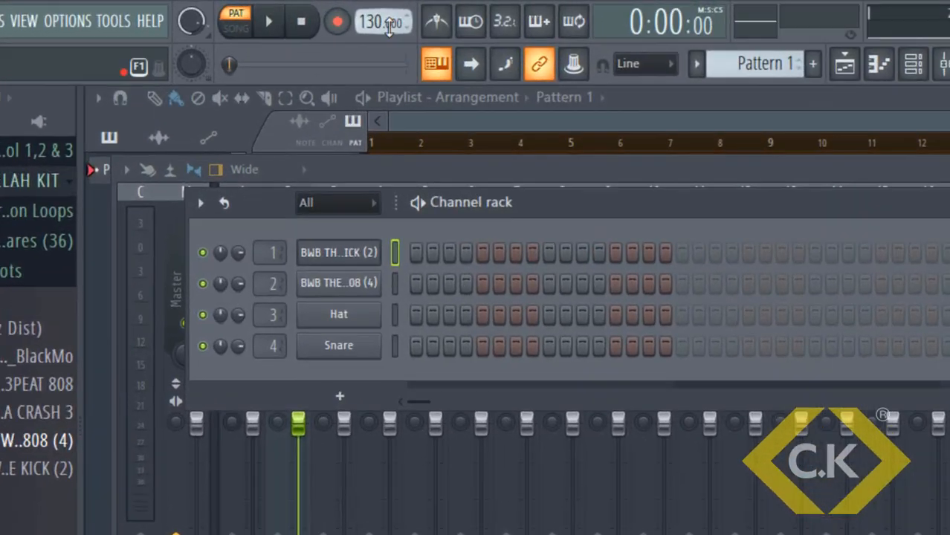
{"action": "left_click_drag", "start_coordinate": [344, 15], "coordinate": [319, 22]}
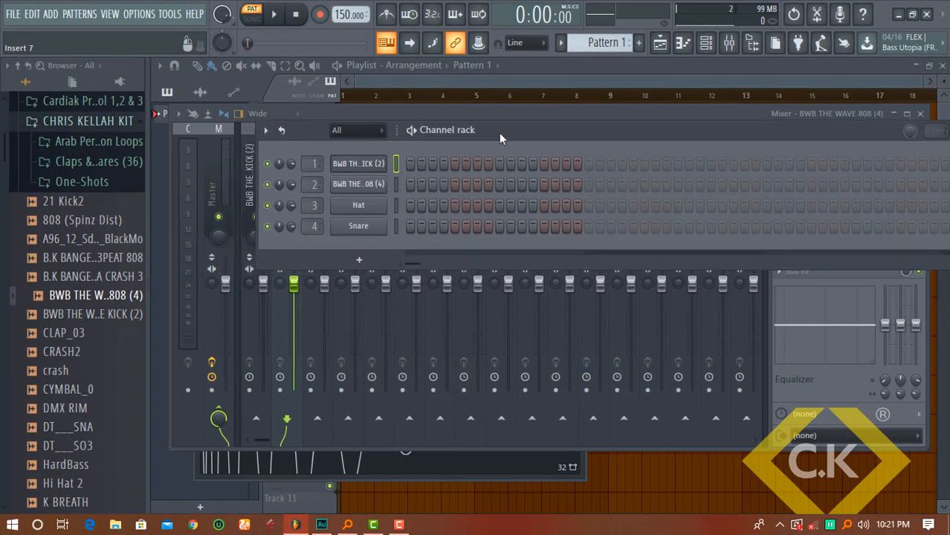
{"action": "left_click_drag", "start_coordinate": [499, 133], "coordinate": [505, 158]}
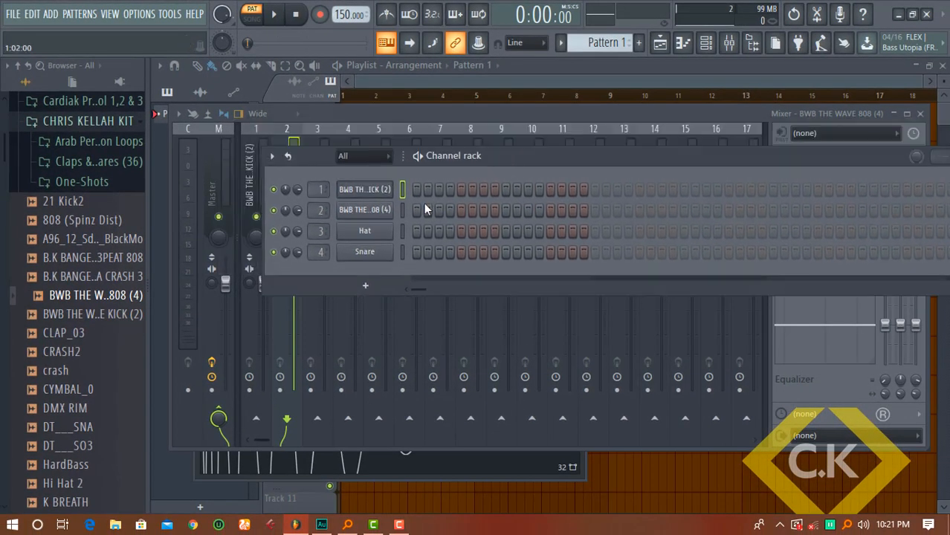
{"action": "left_click", "coordinate": [97, 161]}
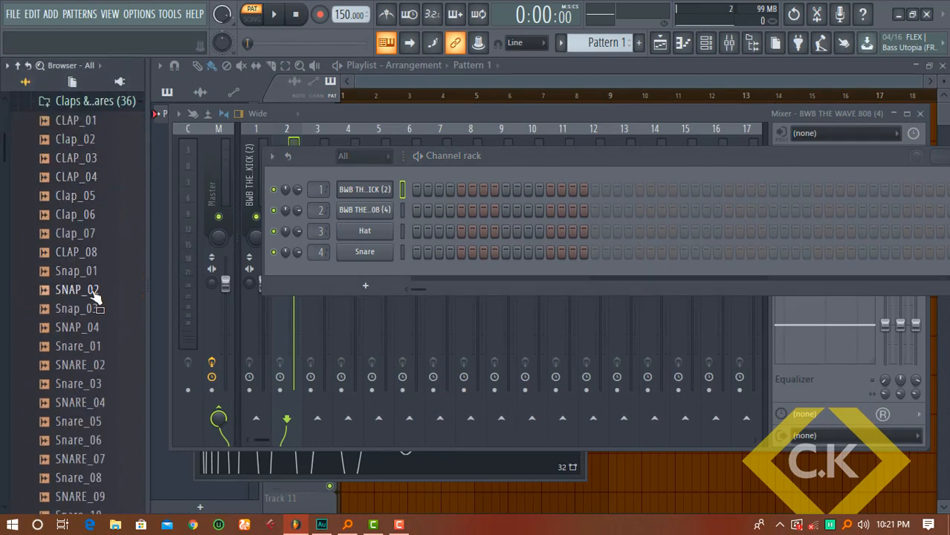
Load SNAP_02 into the Snare channel and place snaps on steps 9 and 25
{"action": "left_click_drag", "start_coordinate": [96, 292], "coordinate": [364, 256]}
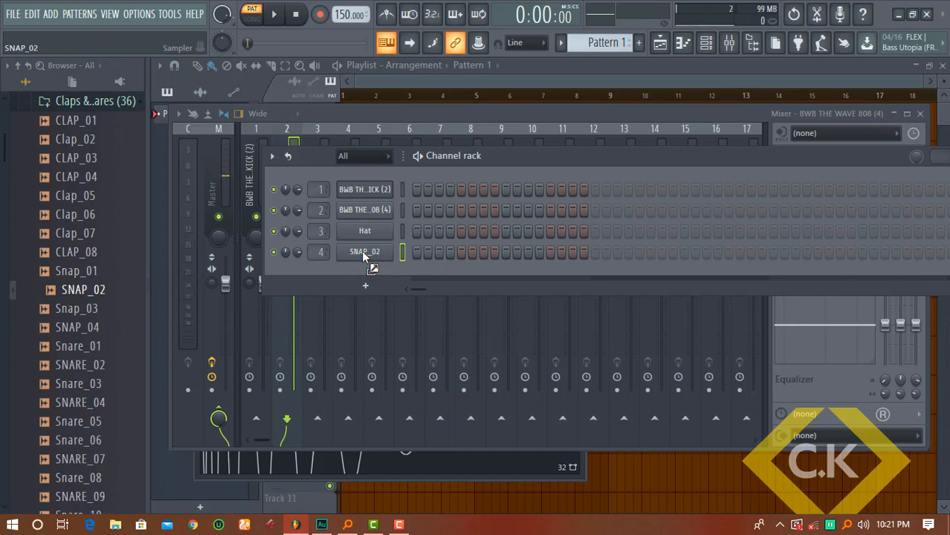
{"action": "left_click", "coordinate": [505, 252]}
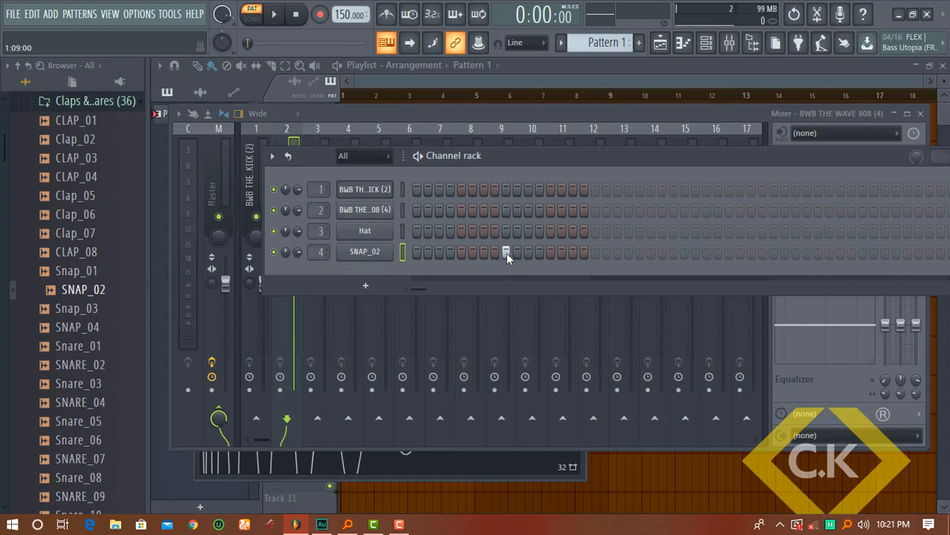
{"action": "left_click", "coordinate": [683, 252]}
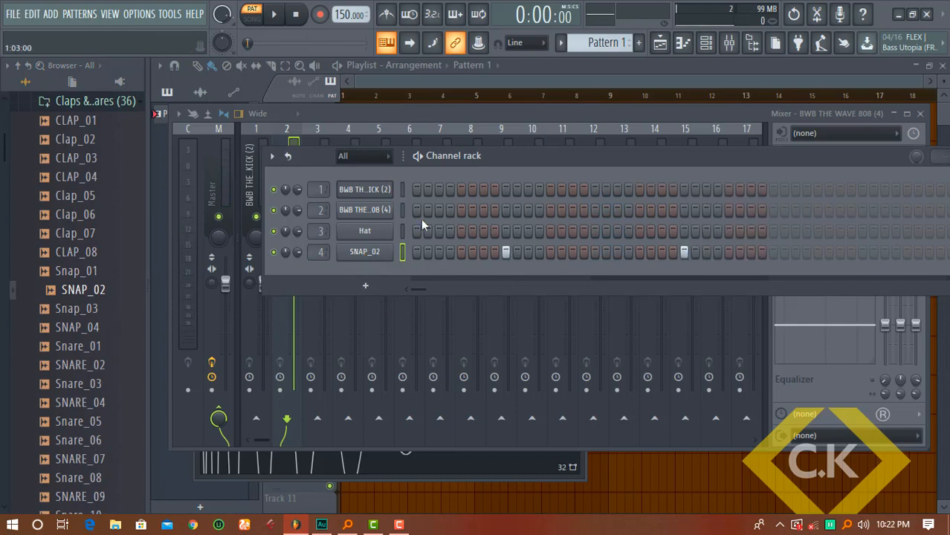
Turn the metronome on and play, briefly adding then clearing the 808's first step
{"action": "key", "text": "ctrl+m"}
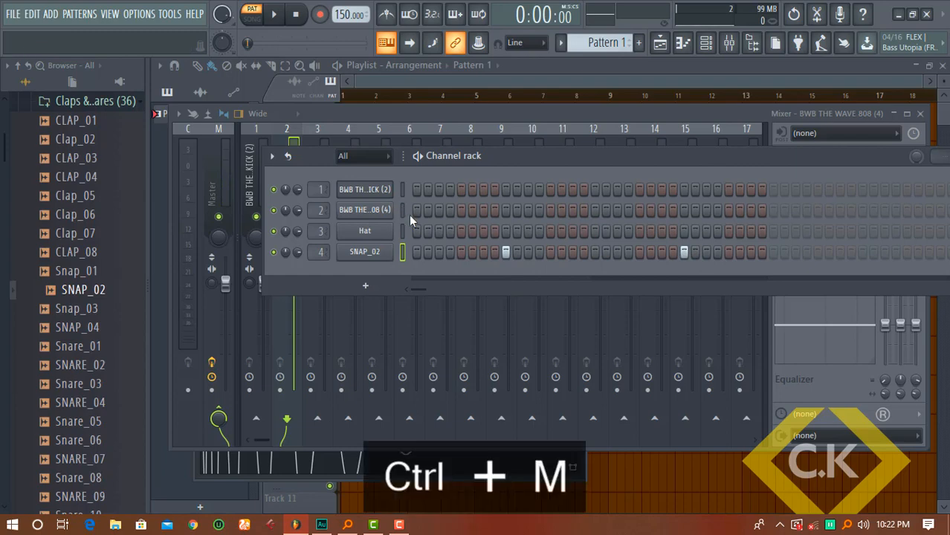
{"action": "left_click", "coordinate": [391, 18]}
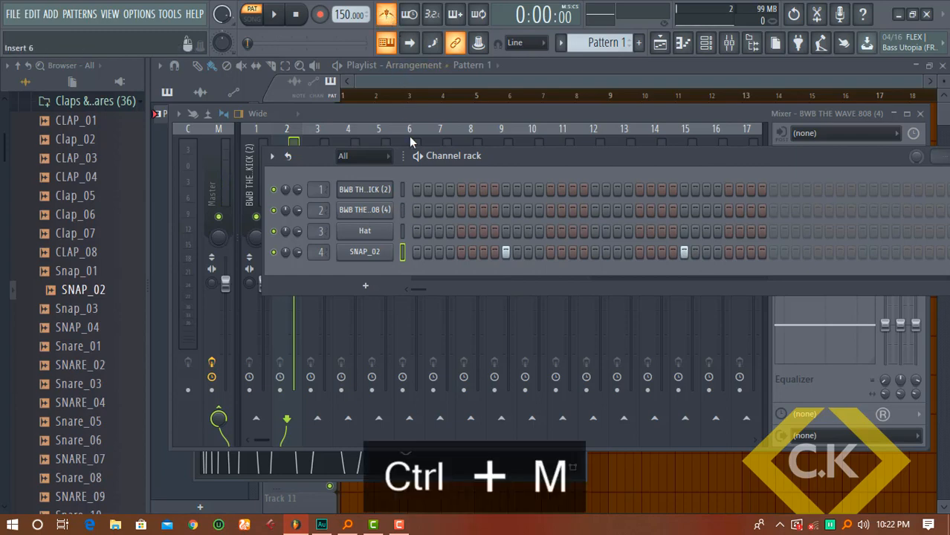
{"action": "key", "text": "space"}
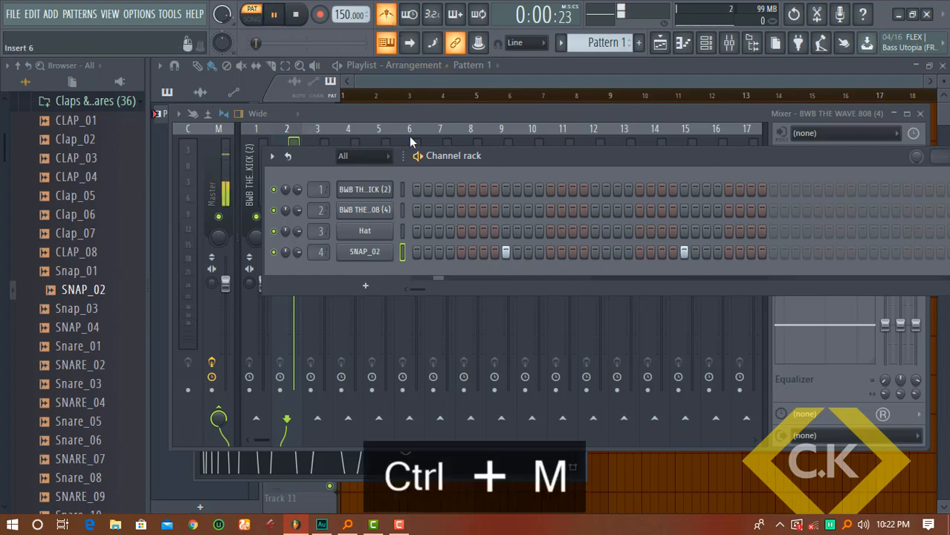
{"action": "left_click", "coordinate": [416, 211]}
{"action": "key", "text": "space"}
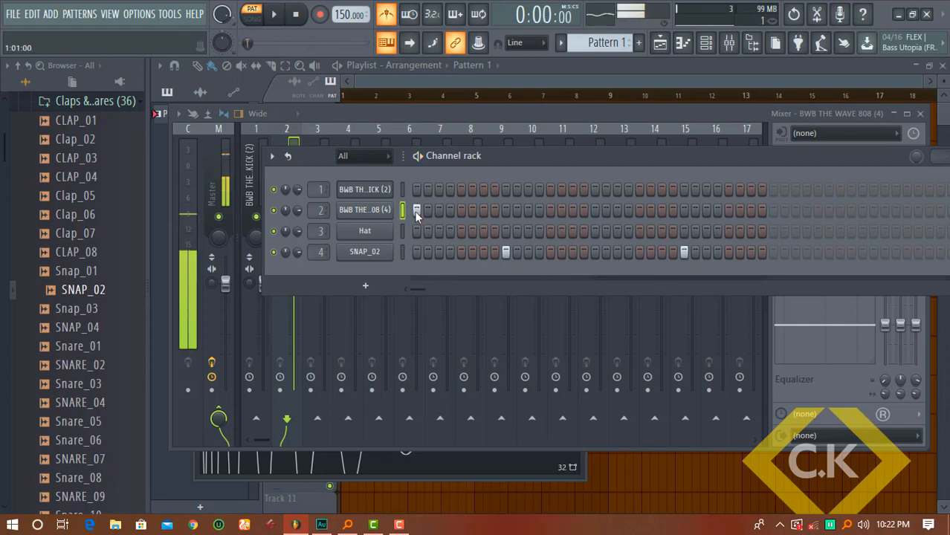
{"action": "right_click", "coordinate": [416, 212]}
Place five kick hits: steps 1 and 7 plus three later steps
{"action": "left_click", "coordinate": [416, 196]}
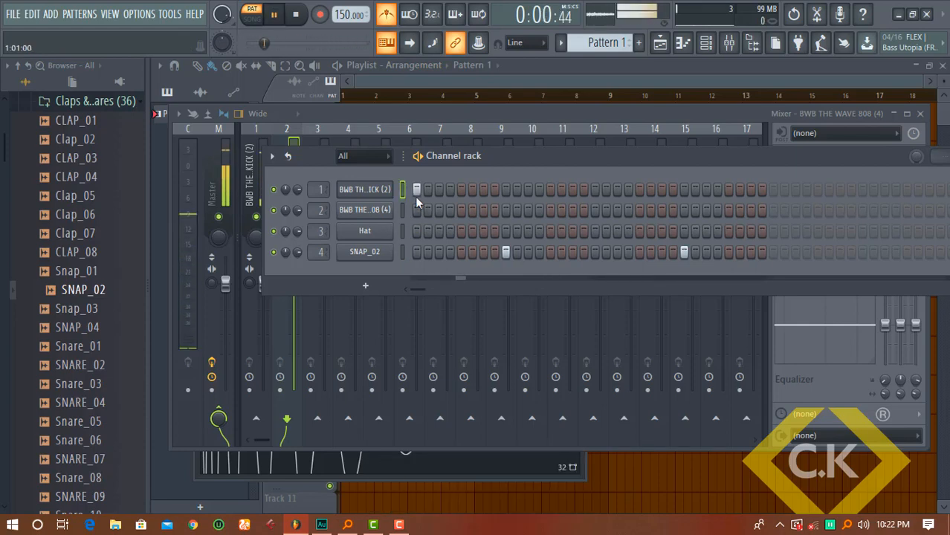
{"action": "left_click", "coordinate": [483, 189]}
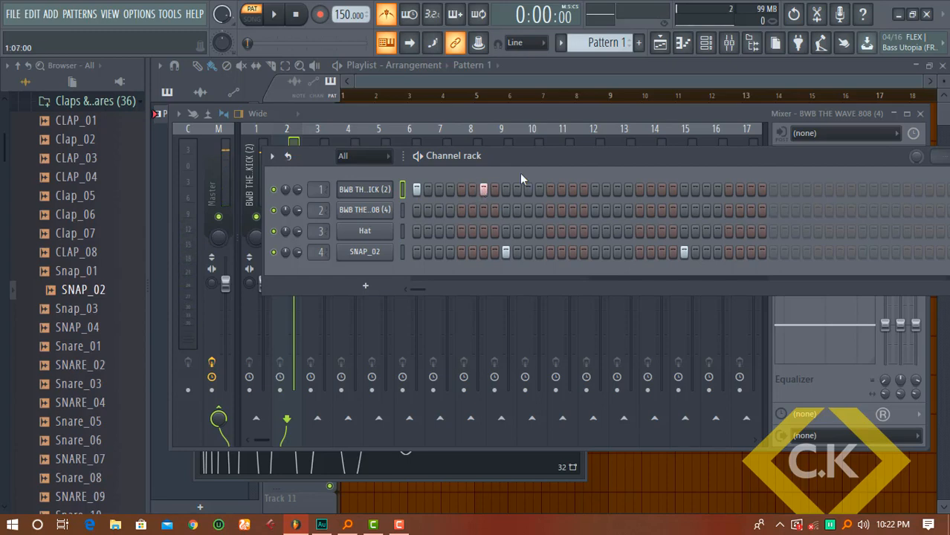
{"action": "left_click", "coordinate": [548, 191]}
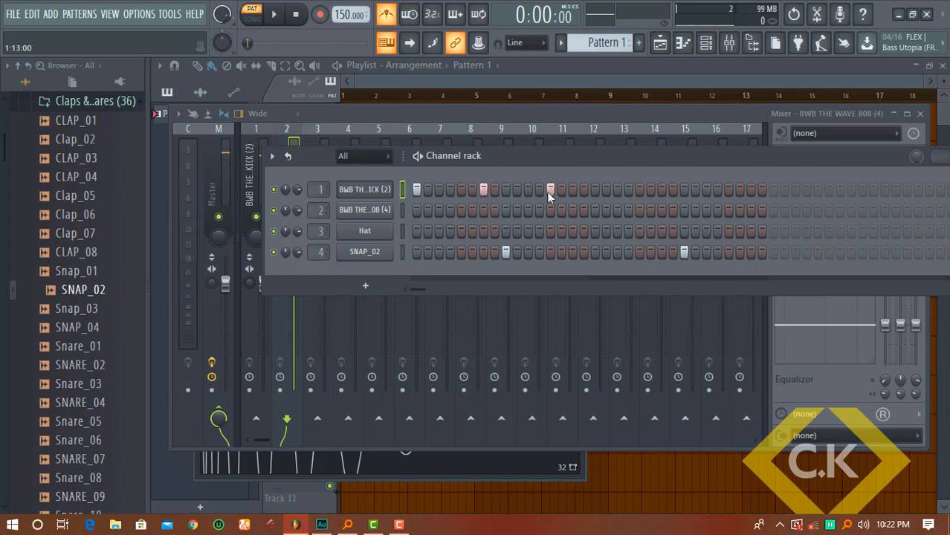
{"action": "left_click", "coordinate": [637, 191]}
{"action": "left_click", "coordinate": [749, 192]}
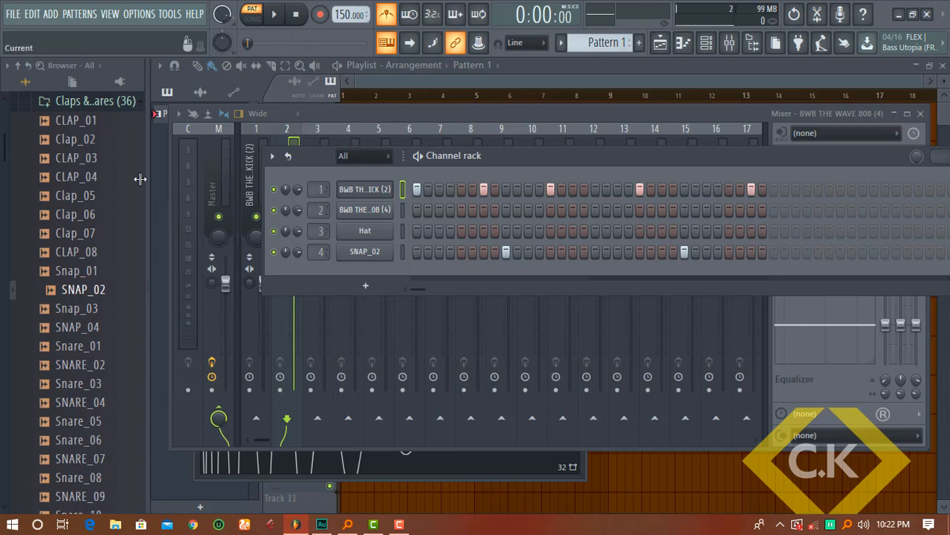
{"action": "left_click", "coordinate": [111, 102]}
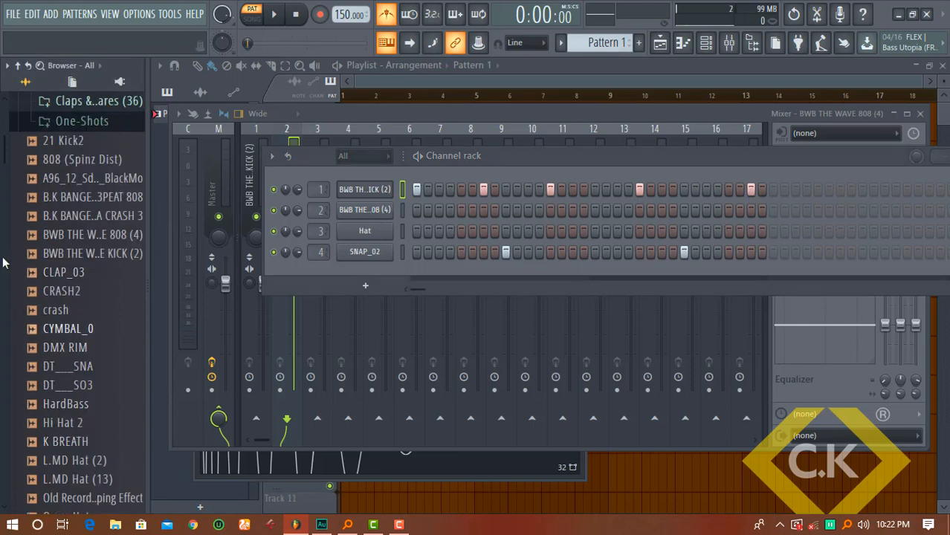
Load vybe809Hihat into the Hat channel, fill every second step, and play with the metronome off
{"action": "left_click_drag", "start_coordinate": [4, 144], "coordinate": [3, 165]}
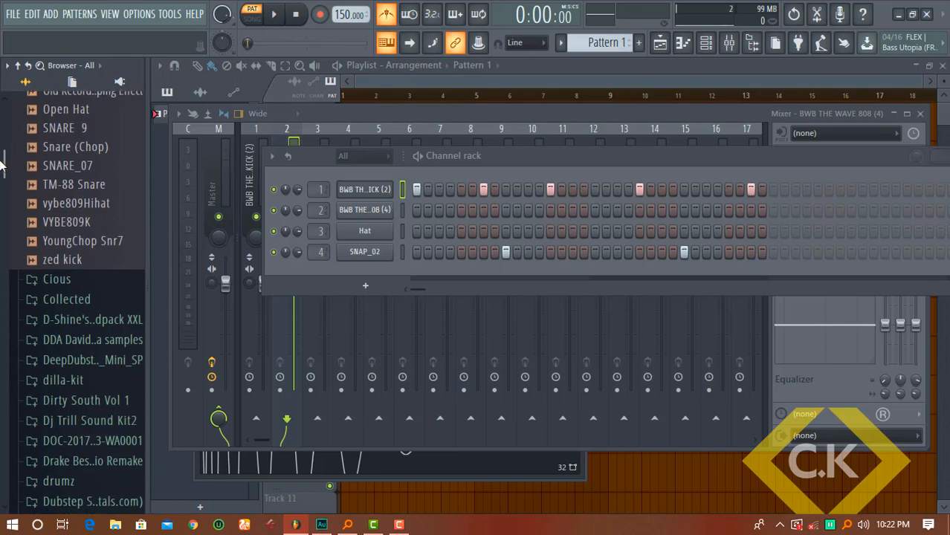
{"action": "left_click_drag", "start_coordinate": [70, 203], "coordinate": [375, 233]}
{"action": "right_click", "coordinate": [374, 233]}
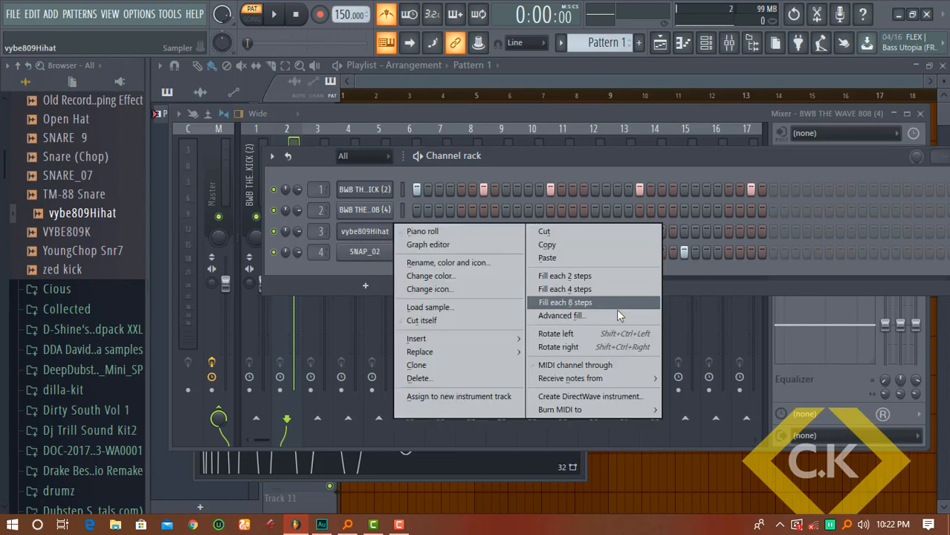
{"action": "left_click", "coordinate": [592, 278]}
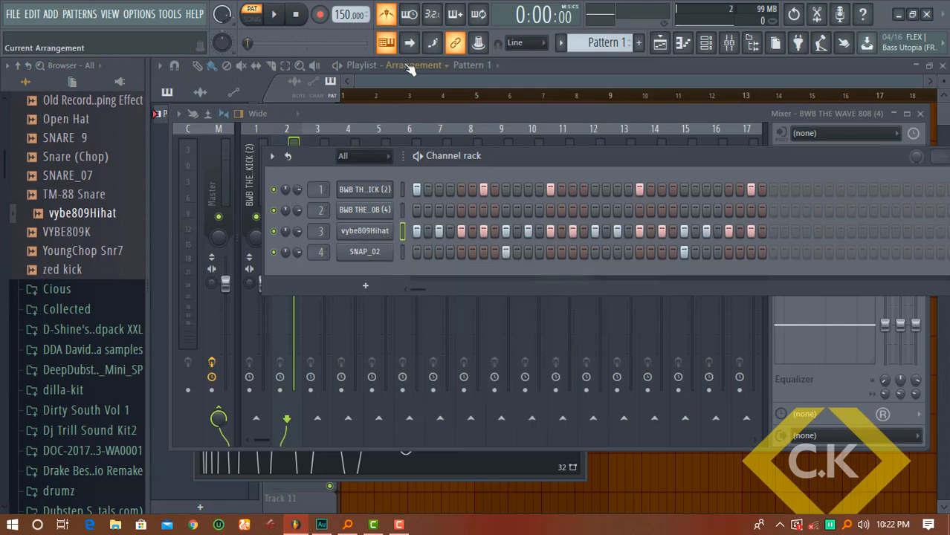
{"action": "left_click", "coordinate": [392, 19]}
{"action": "key", "text": "space"}
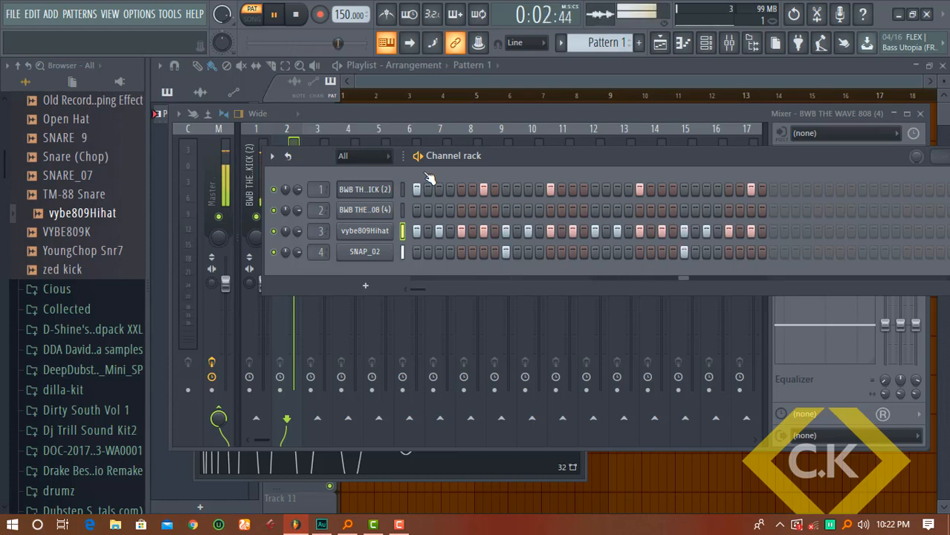
Copy the kick's step pattern onto the 808 row and open the 808 sample's settings
{"action": "key", "text": "space"}
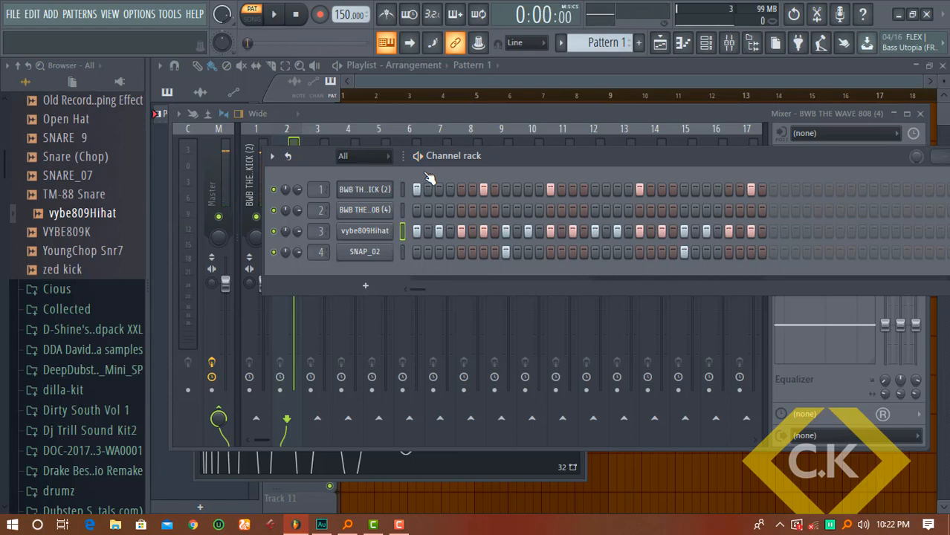
{"action": "left_click", "coordinate": [387, 197]}
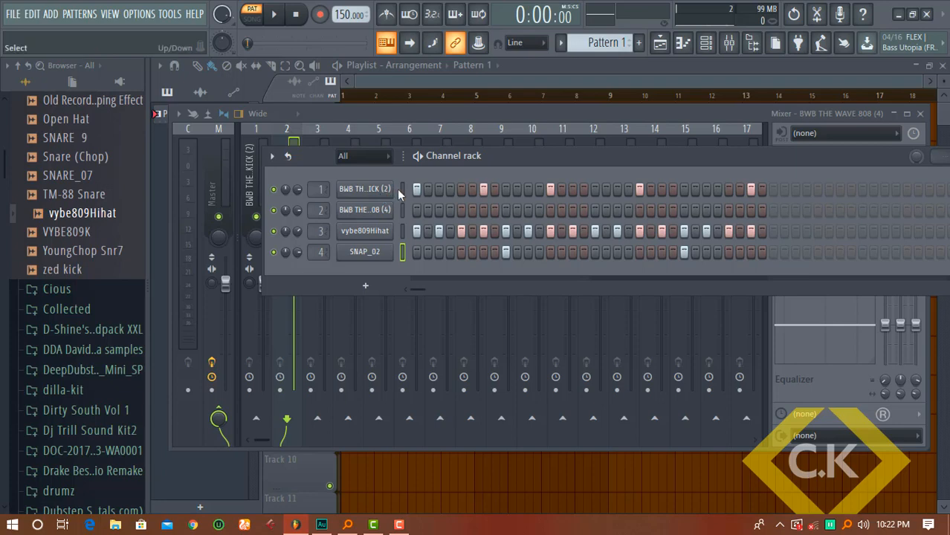
{"action": "left_click", "coordinate": [402, 195]}
{"action": "key", "text": "ctrl+c"}
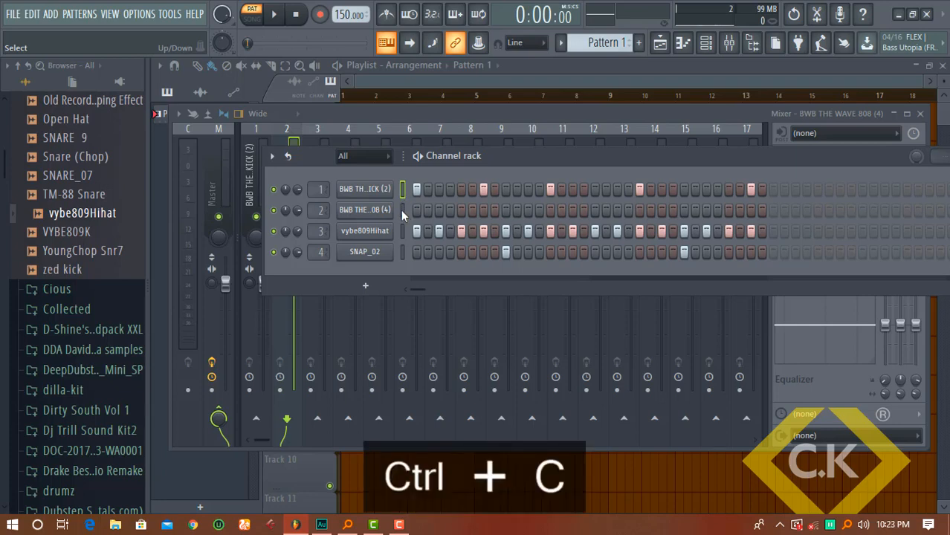
{"action": "key", "text": "ctrl+v"}
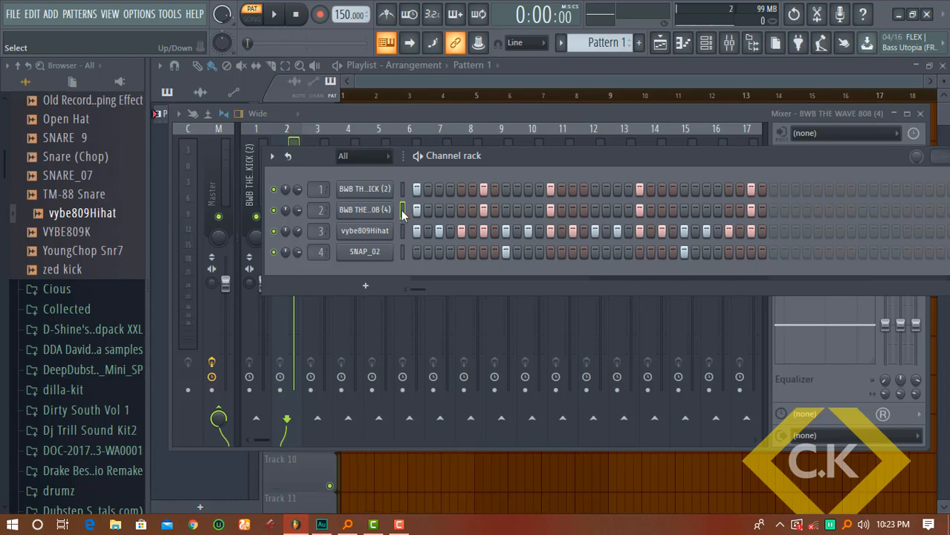
{"action": "left_click", "coordinate": [364, 210]}
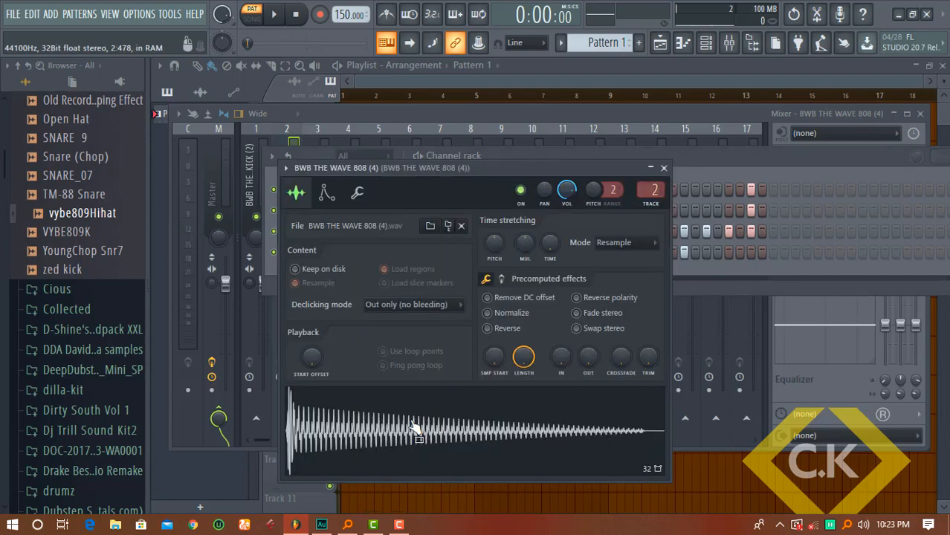
Mute the hi-hat channel and play the kick and 808 on their own
{"action": "left_click", "coordinate": [696, 154]}
{"action": "left_click", "coordinate": [273, 230]}
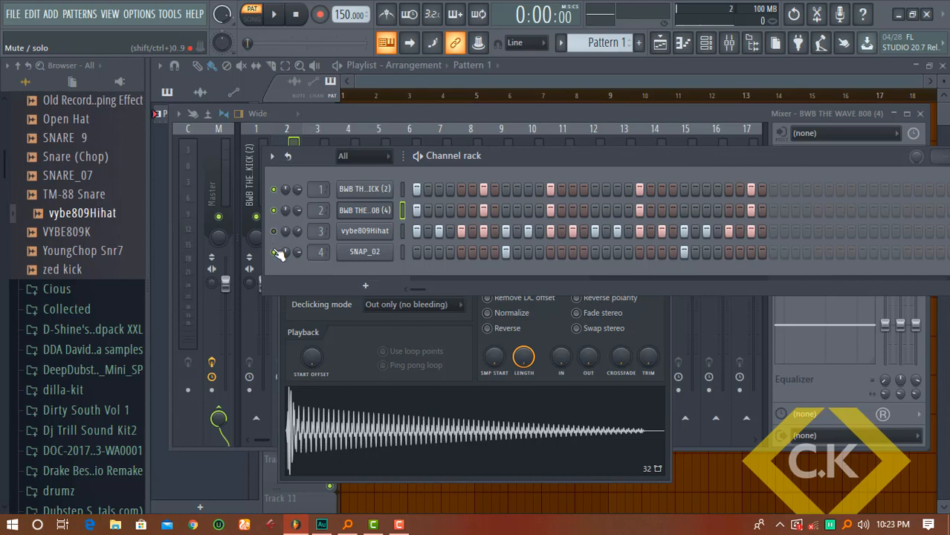
{"action": "key", "text": "space"}
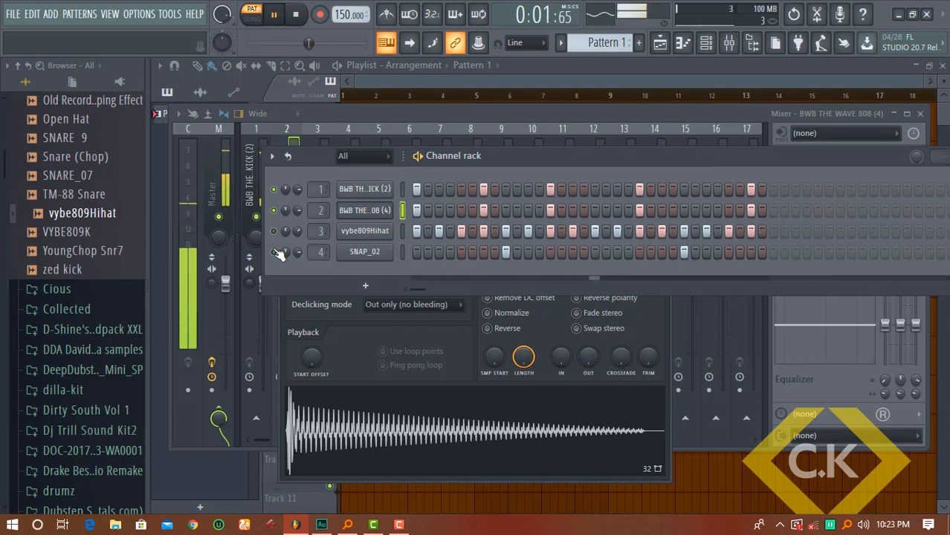
{"action": "key", "text": "space"}
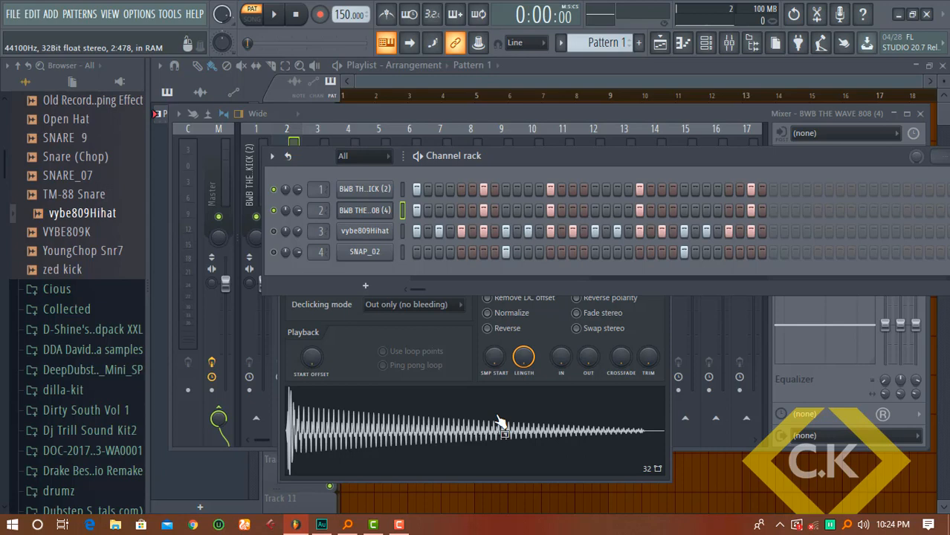
Move the 808 sampler window aside and view its polyphony and arpeggiator settings
{"action": "left_click", "coordinate": [387, 211]}
{"action": "left_click", "coordinate": [387, 211]}
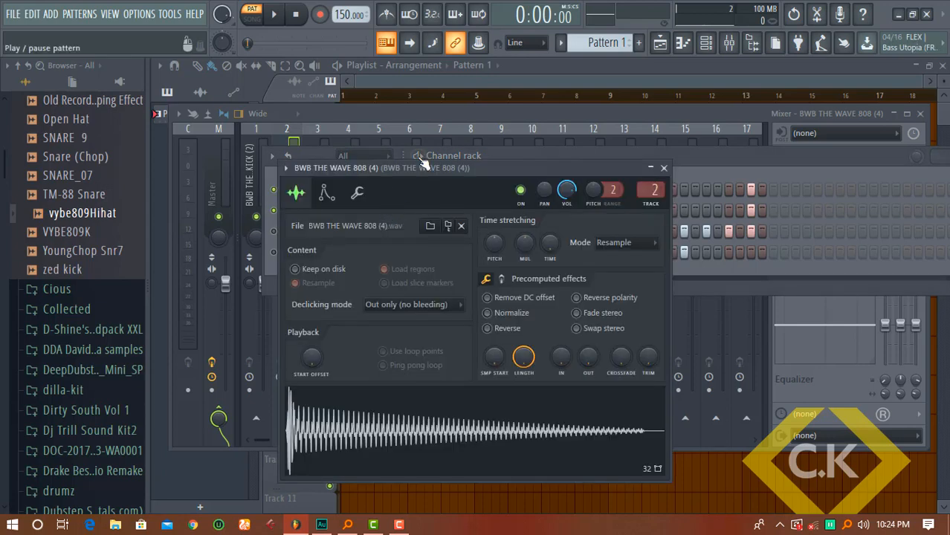
{"action": "left_click_drag", "start_coordinate": [404, 171], "coordinate": [530, 139]}
{"action": "left_click", "coordinate": [483, 161]}
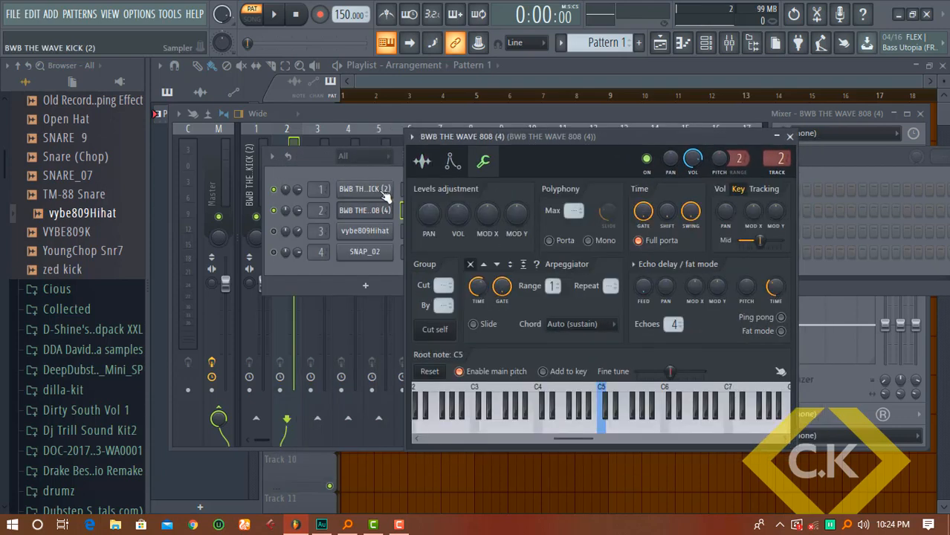
Put the kick channel in cut group 1 from its miscellaneous settings
{"action": "left_click", "coordinate": [386, 192]}
{"action": "left_click_drag", "start_coordinate": [364, 178], "coordinate": [544, 119]}
{"action": "left_click", "coordinate": [452, 135]}
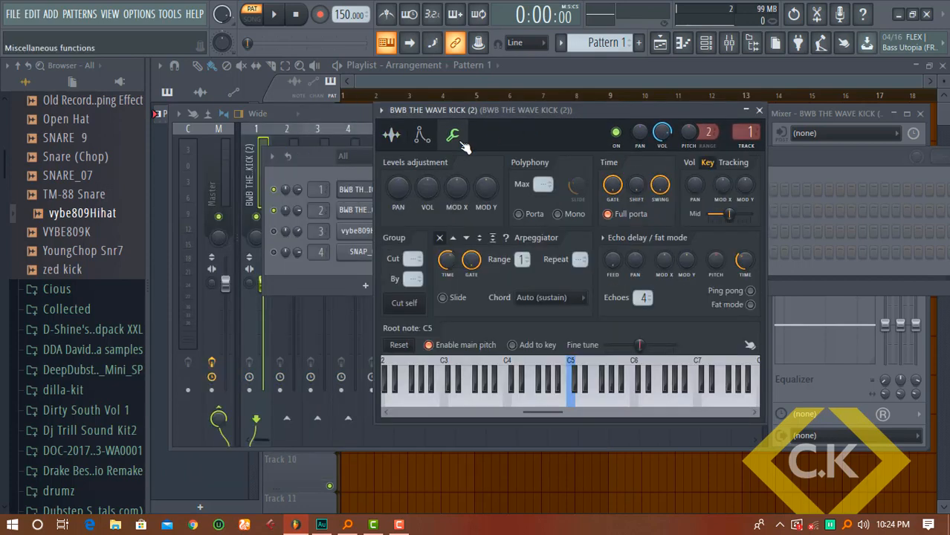
{"action": "left_click_drag", "start_coordinate": [472, 108], "coordinate": [614, 111]}
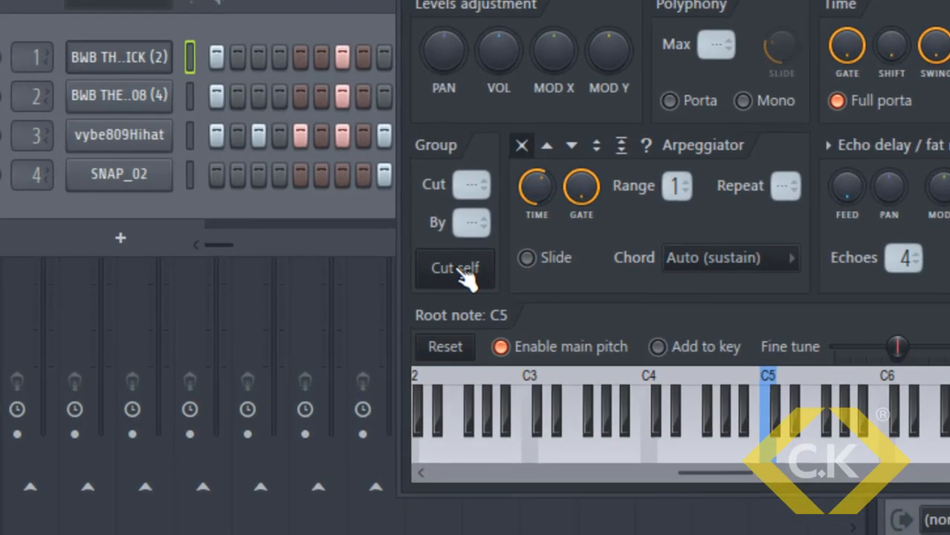
{"action": "left_click", "coordinate": [462, 273]}
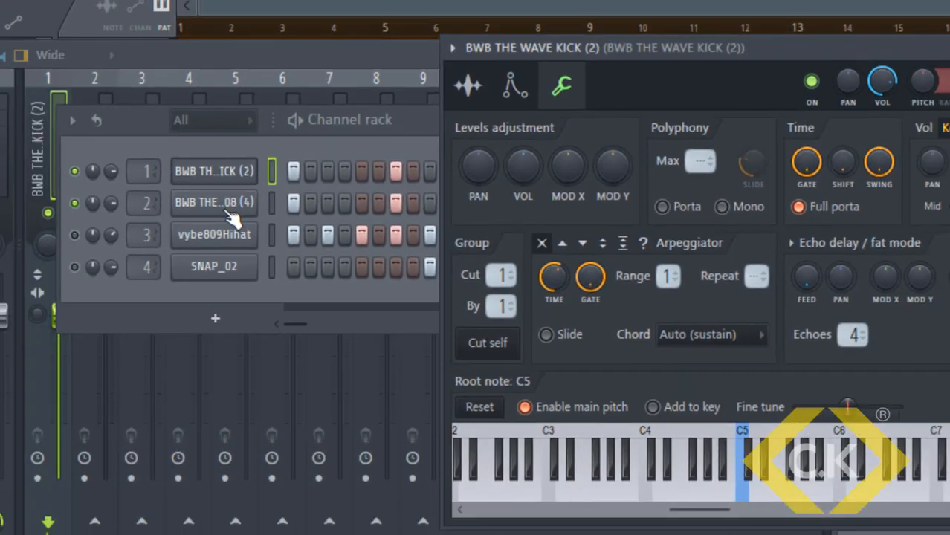
Set the 808's Group Cut and By to 1, then close its settings
{"action": "left_click", "coordinate": [233, 218]}
{"action": "left_click", "coordinate": [301, 128]}
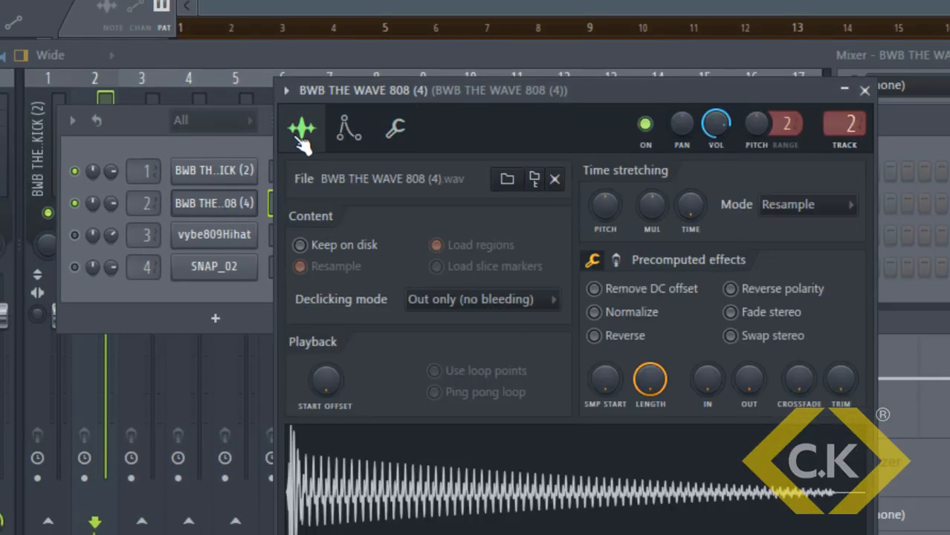
{"action": "left_click", "coordinate": [402, 125]}
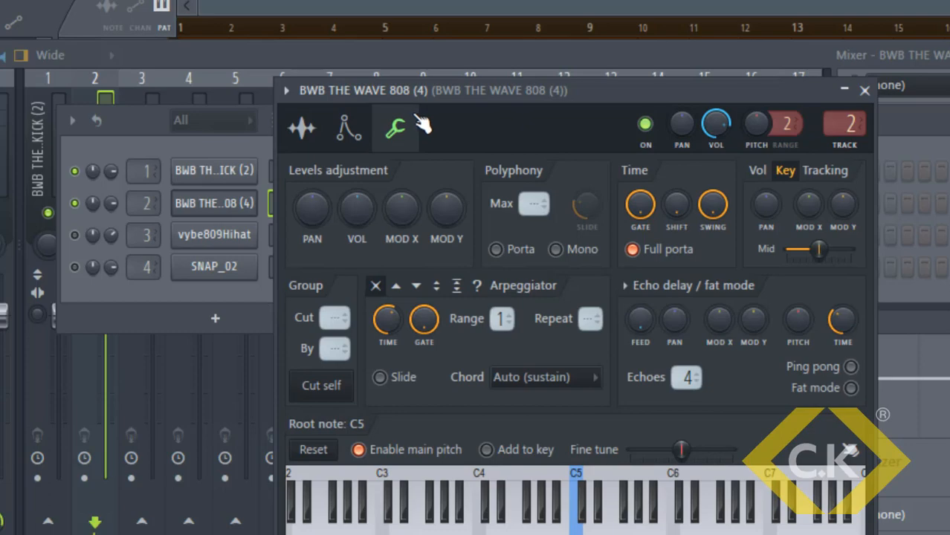
{"action": "scroll", "coordinate": [335, 320], "scroll_direction": "up", "scroll_amount": 1}
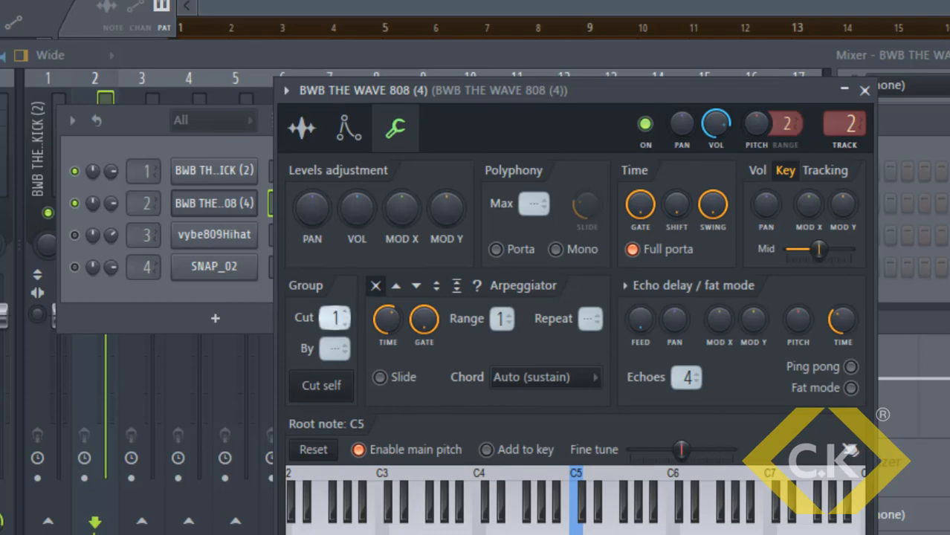
{"action": "scroll", "coordinate": [332, 346], "scroll_direction": "up", "scroll_amount": 1}
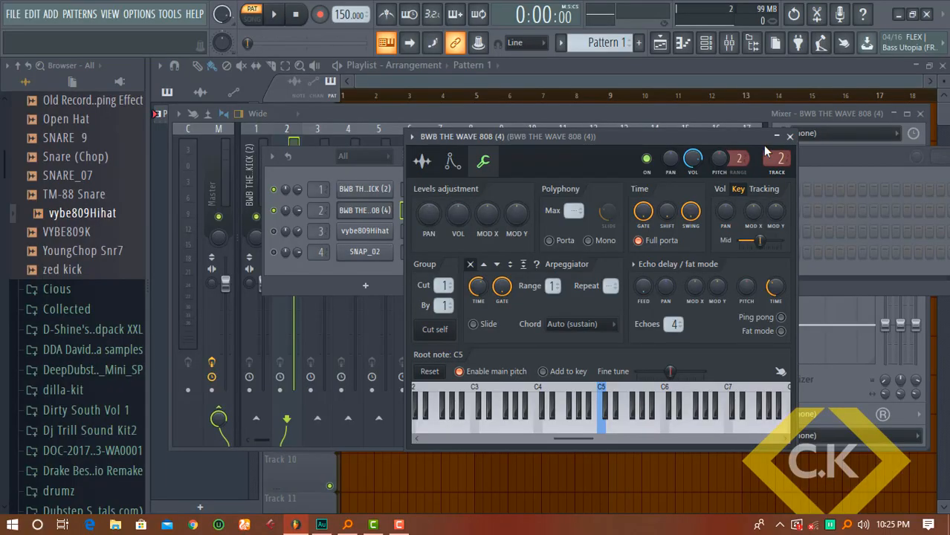
{"action": "left_click", "coordinate": [790, 136]}
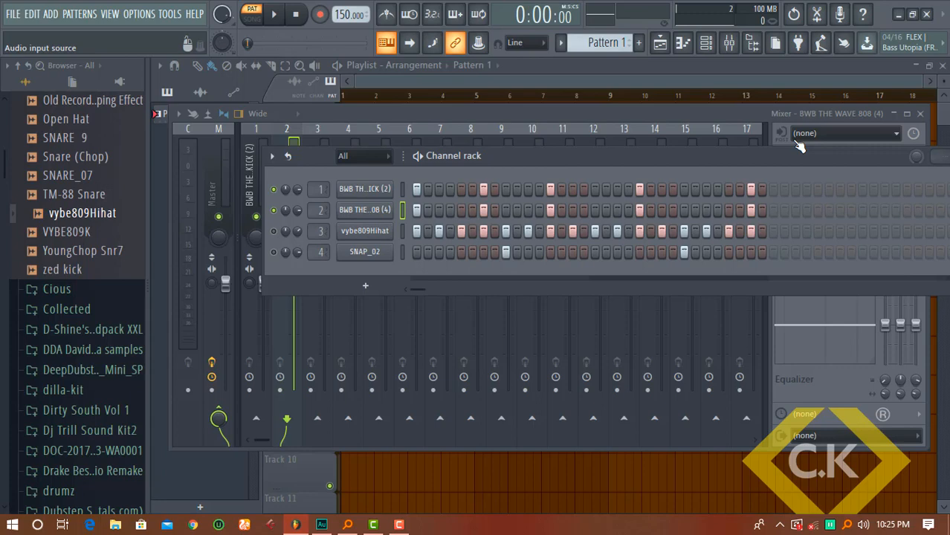
{"action": "key", "text": "space"}
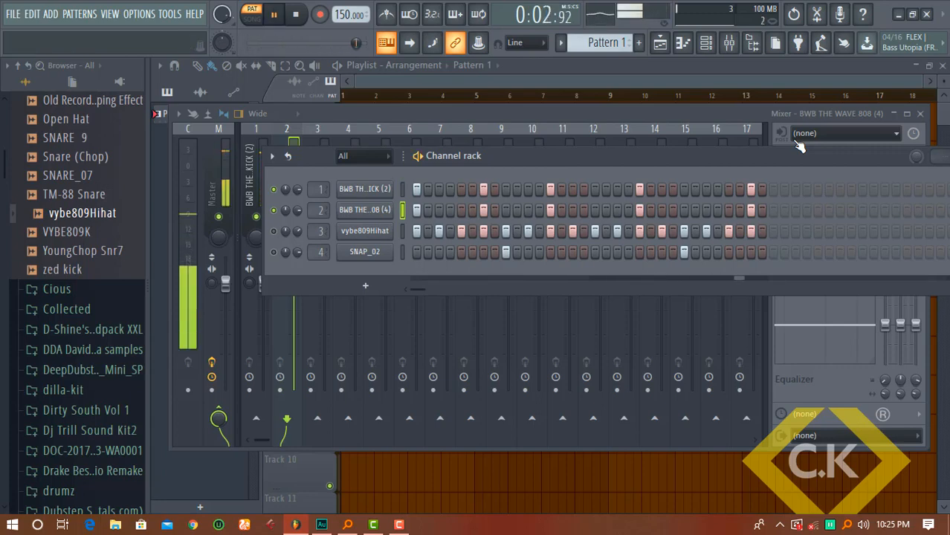
{"action": "key", "text": "space"}
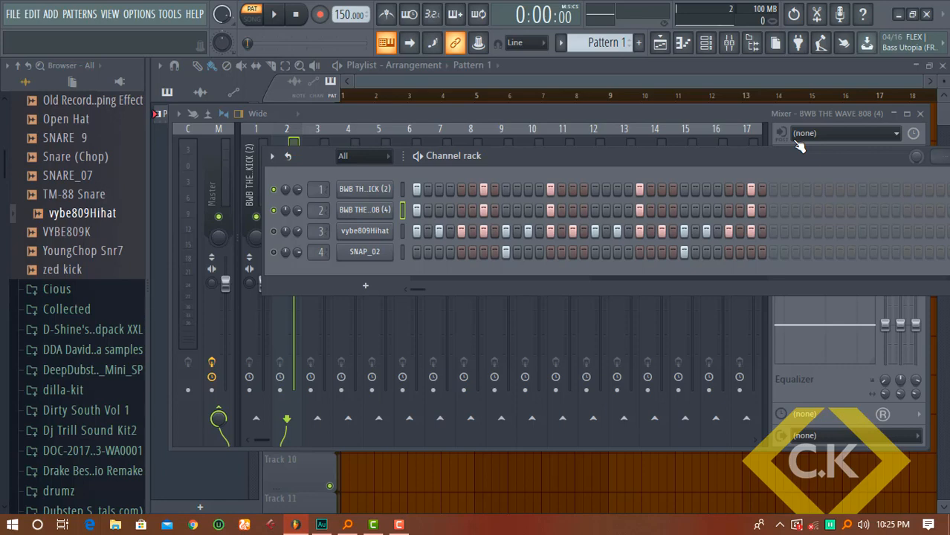
Open the 808's piano roll and add a C6 slide note just after bar 2
{"action": "right_click", "coordinate": [377, 210]}
{"action": "left_click", "coordinate": [407, 211]}
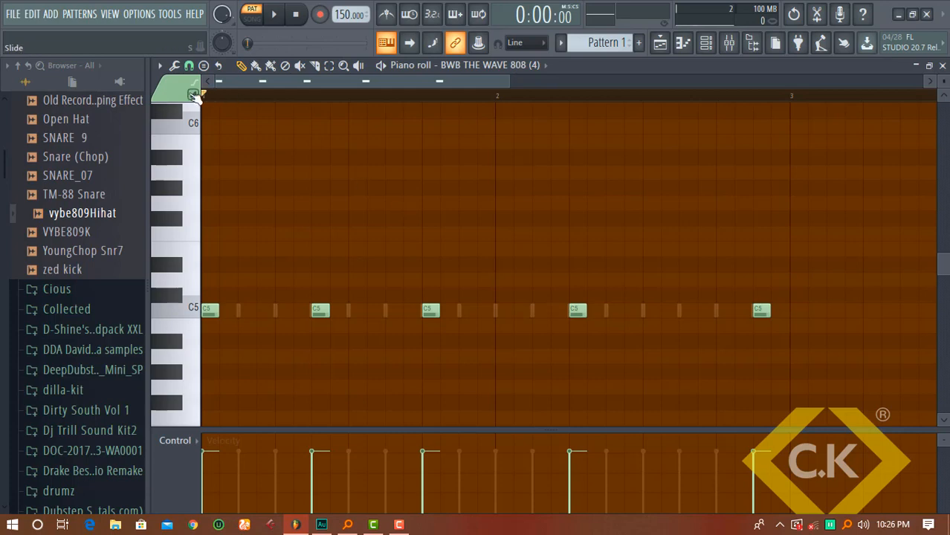
{"action": "left_click", "coordinate": [553, 128]}
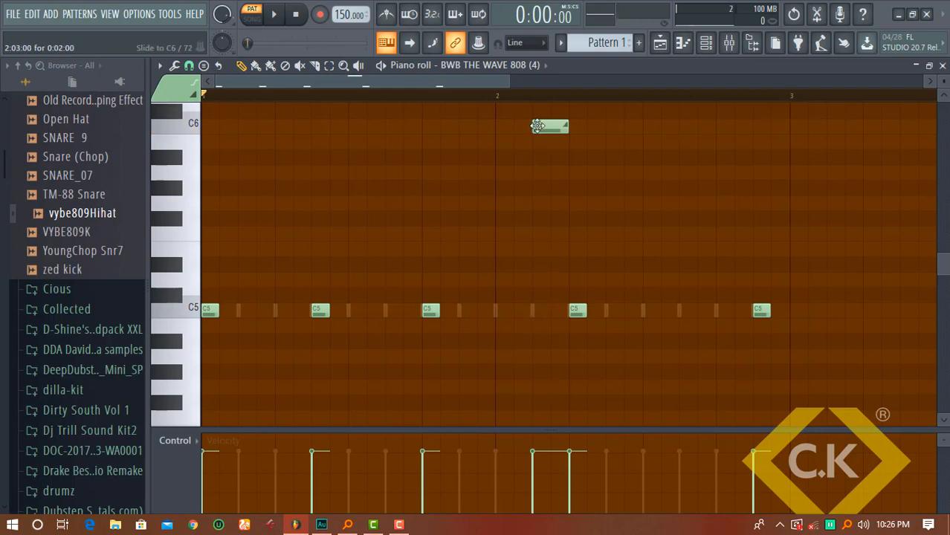
{"action": "left_click", "coordinate": [575, 314]}
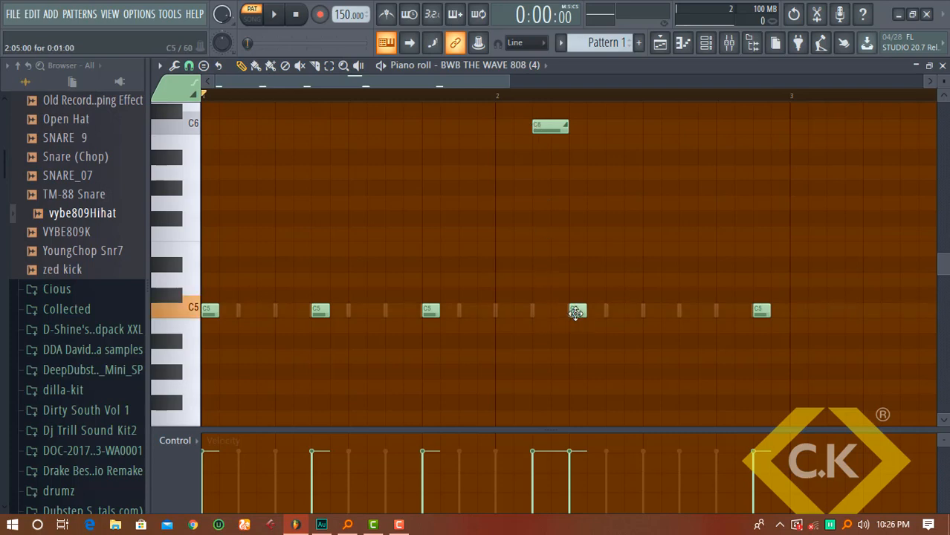
{"action": "left_click", "coordinate": [535, 317]}
{"action": "left_click_drag", "start_coordinate": [550, 311], "coordinate": [569, 310]}
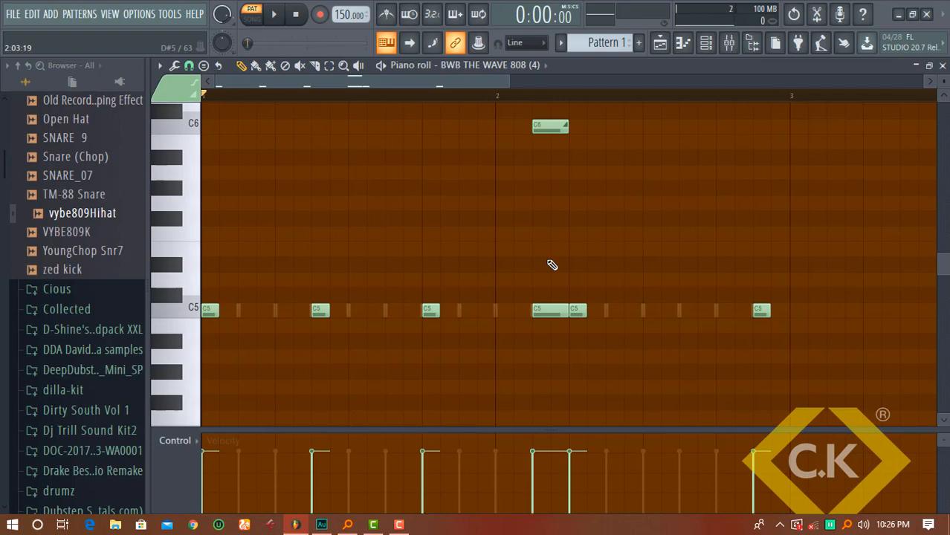
{"action": "right_click", "coordinate": [545, 311]}
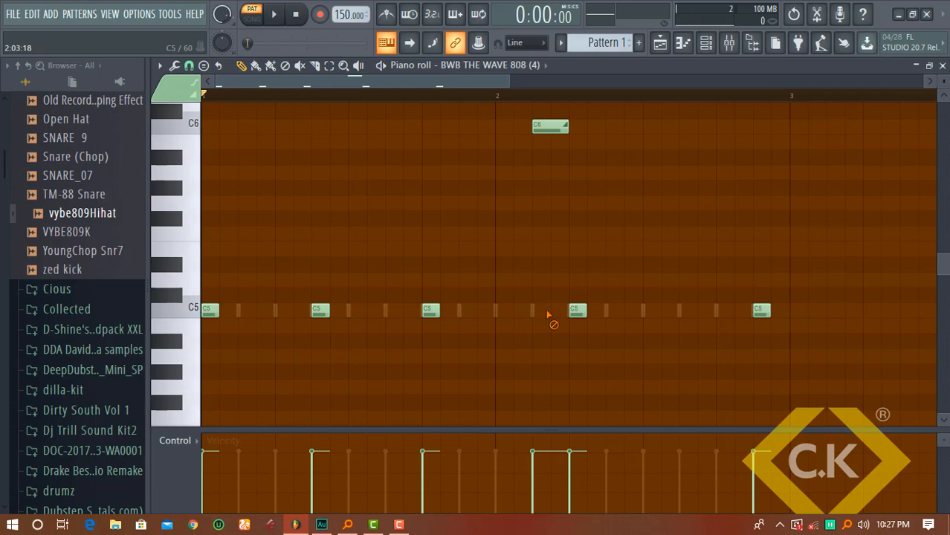
Raise the last C5 note to C6 and play back the slide
{"action": "key", "text": "space"}
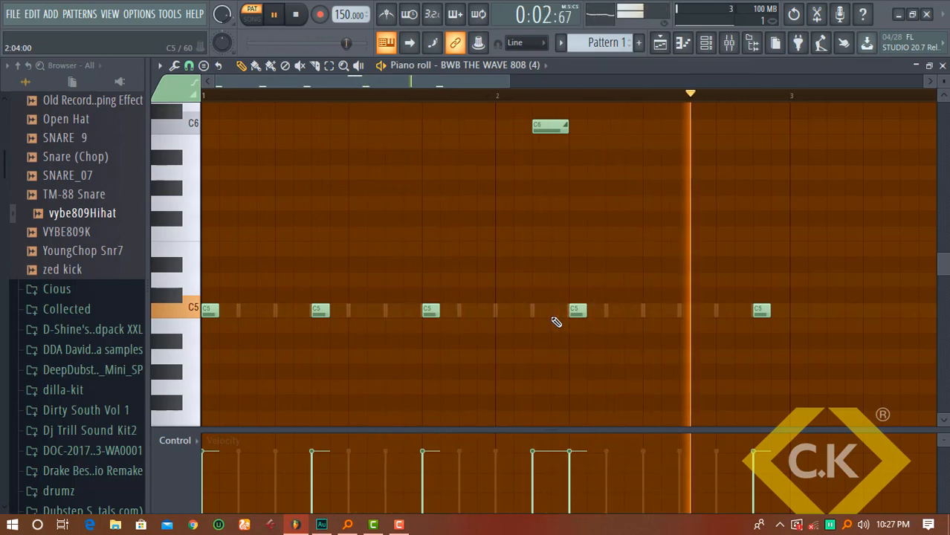
{"action": "key", "text": "space"}
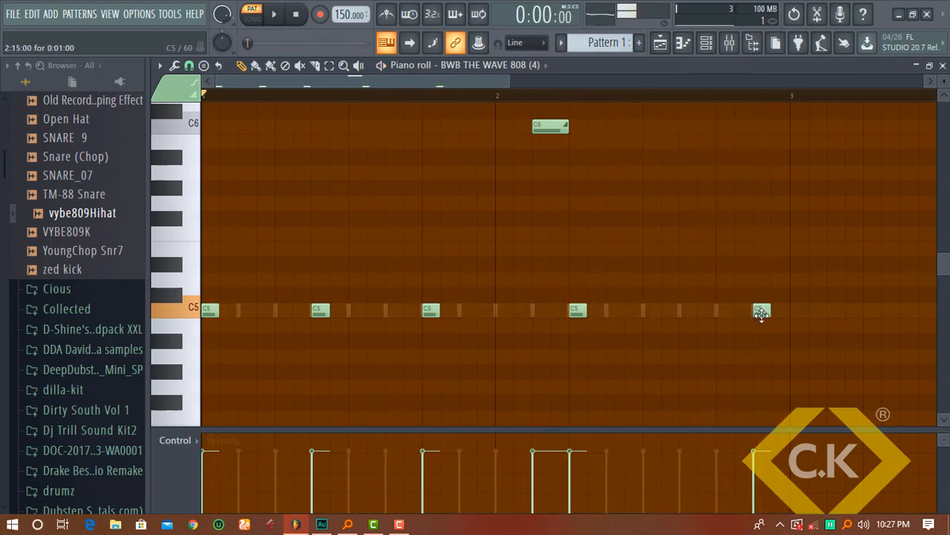
{"action": "left_click_drag", "start_coordinate": [761, 311], "coordinate": [782, 128]}
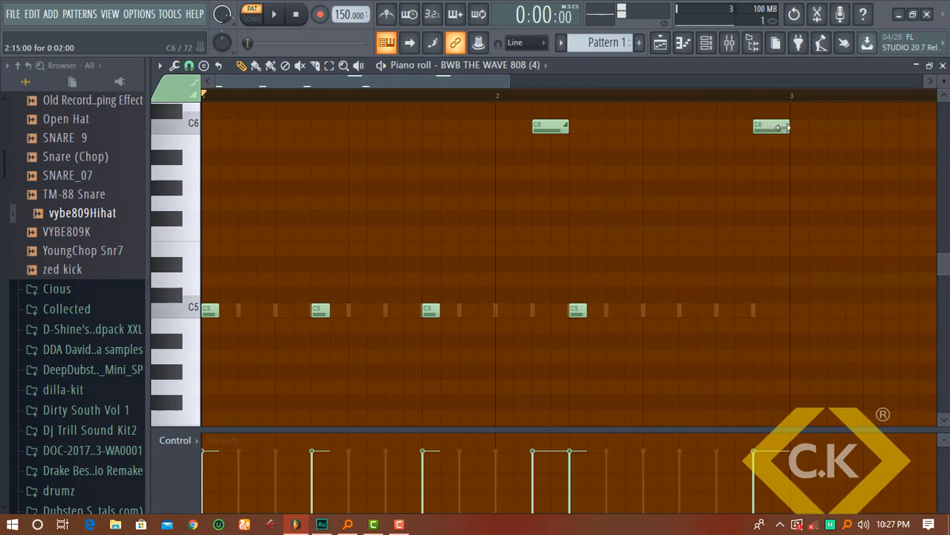
{"action": "key", "text": "space"}
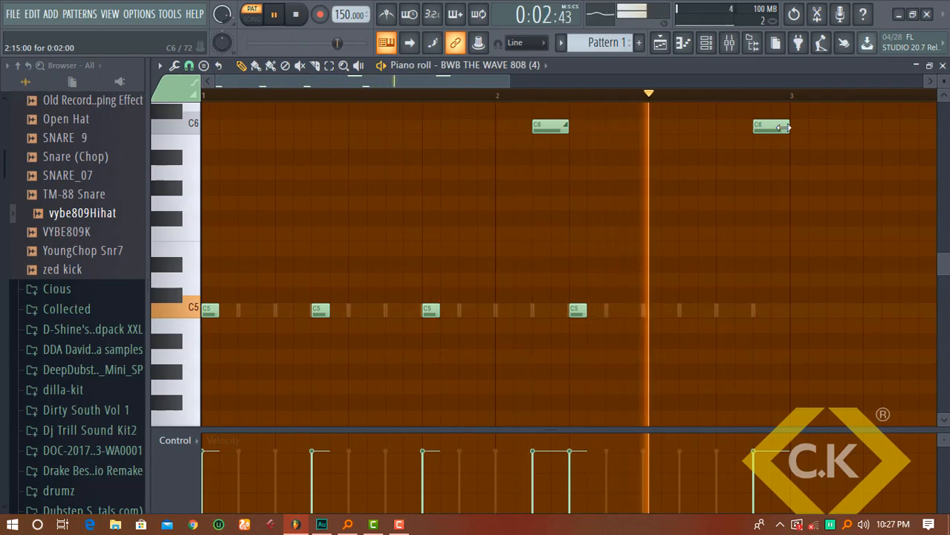
{"action": "key", "text": "space"}
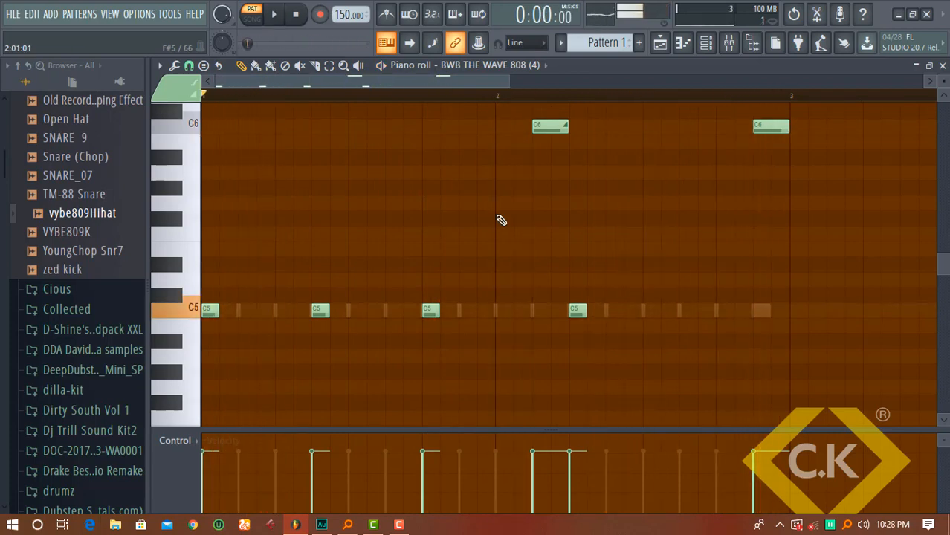
Locate the 808's source sample BWB THE WAVE 808 (4) in the browser and preview it
{"action": "left_click", "coordinate": [715, 45]}
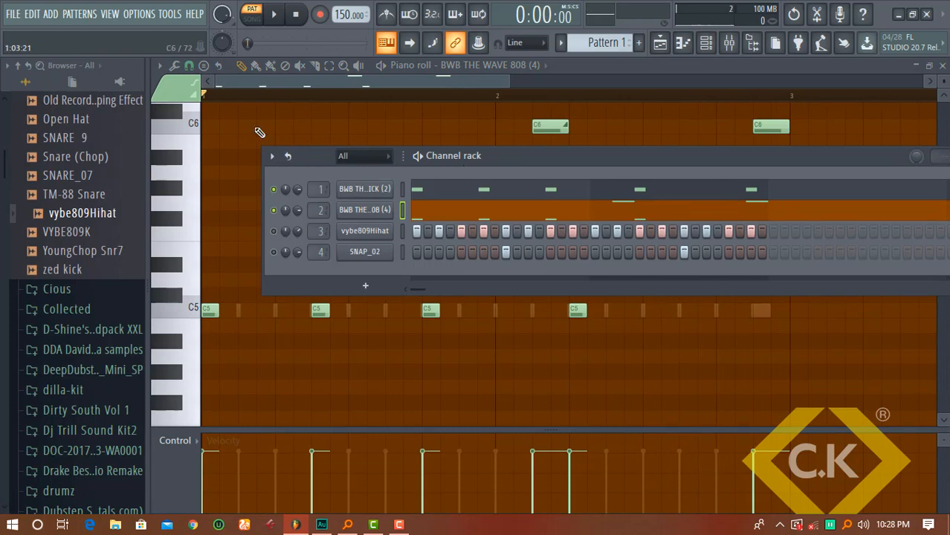
{"action": "left_click", "coordinate": [364, 211]}
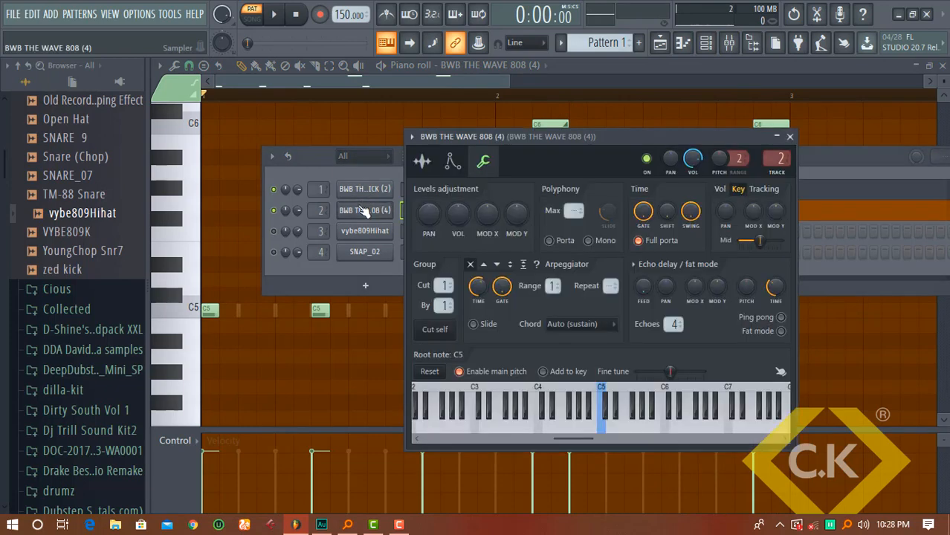
{"action": "left_click", "coordinate": [421, 162]}
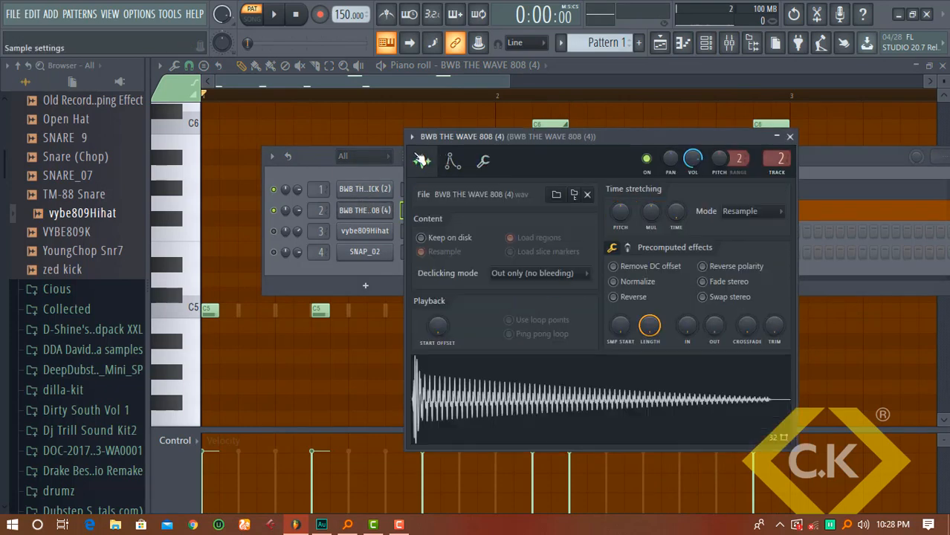
{"action": "left_click", "coordinate": [578, 194]}
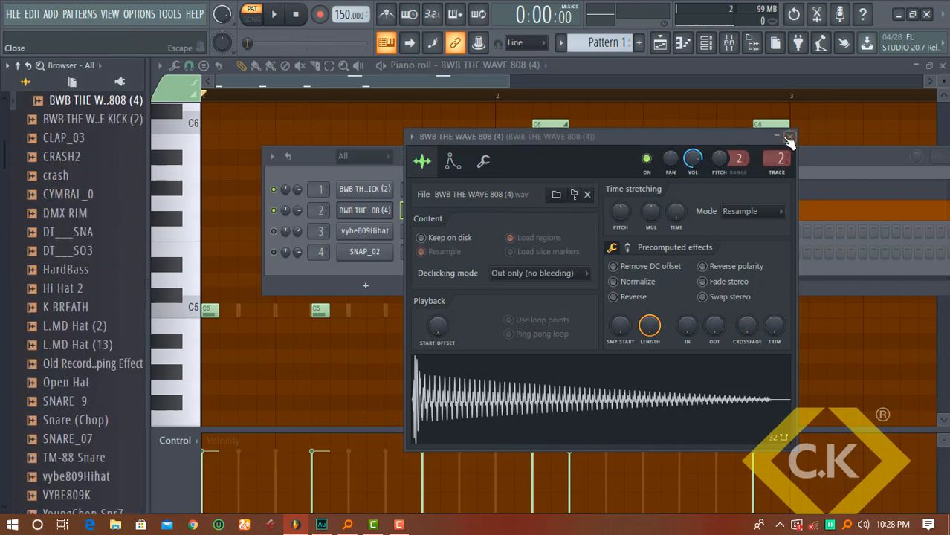
{"action": "left_click", "coordinate": [788, 137]}
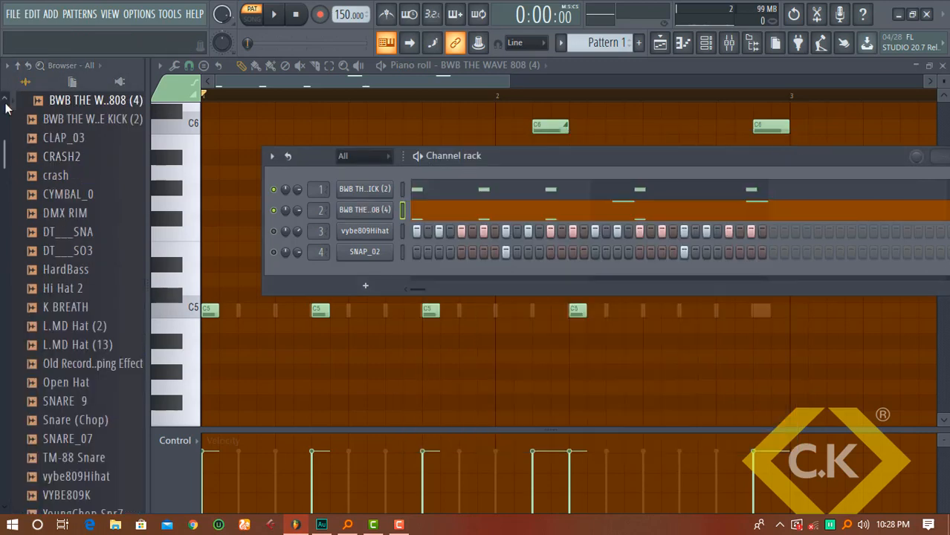
{"action": "scroll", "coordinate": [6, 108], "scroll_direction": "up", "scroll_amount": 3}
{"action": "left_click", "coordinate": [119, 159]}
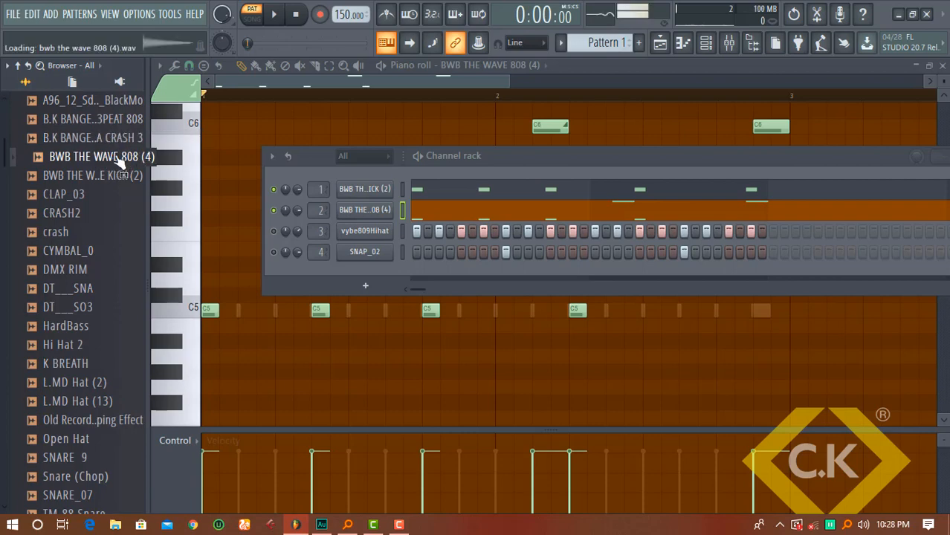
Replace the old 808 and kick channels with fresh ones, carrying the kick's notes across
{"action": "left_click_drag", "start_coordinate": [119, 160], "coordinate": [339, 168]}
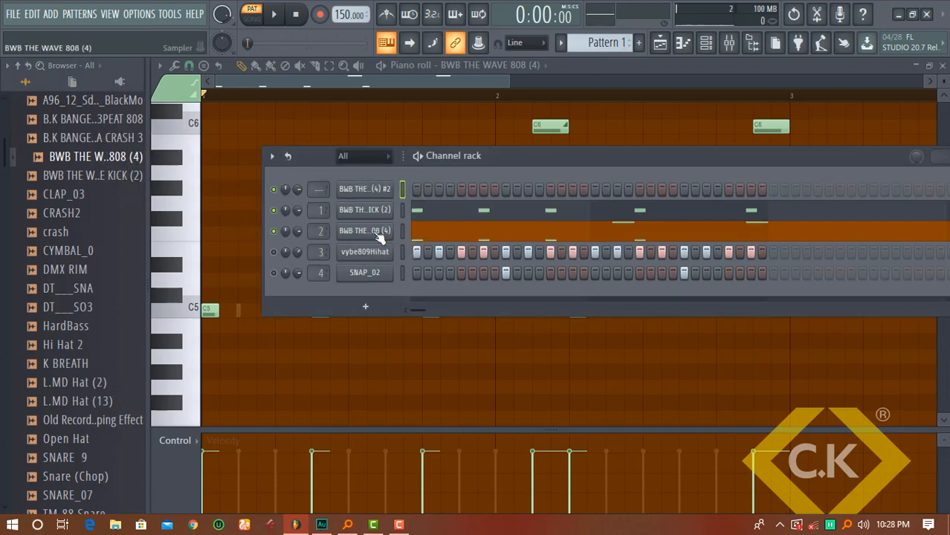
{"action": "key", "text": "alt+Delete"}
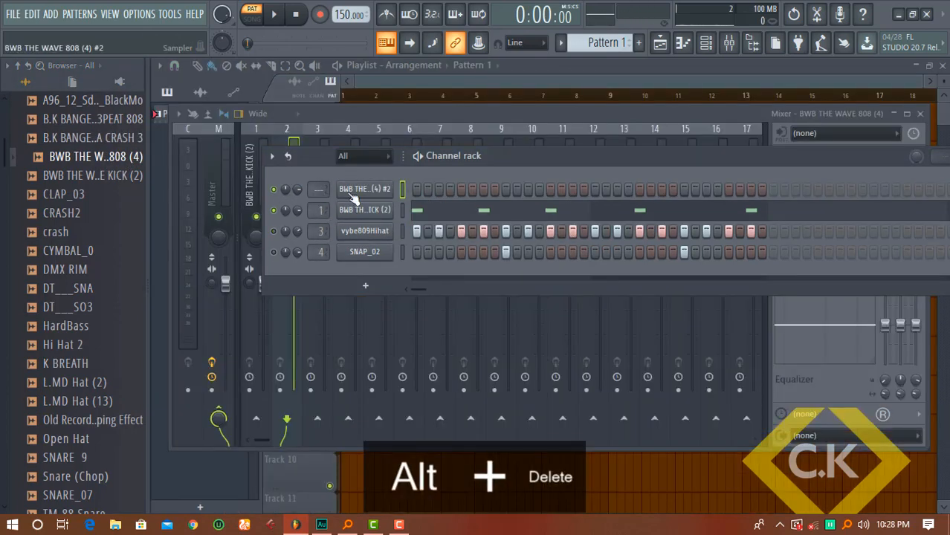
{"action": "left_click_drag", "start_coordinate": [101, 179], "coordinate": [339, 169]}
{"action": "left_click", "coordinate": [402, 231]}
{"action": "key", "text": "ctrl+c"}
{"action": "left_click", "coordinate": [402, 189]}
{"action": "key", "text": "ctrl+v"}
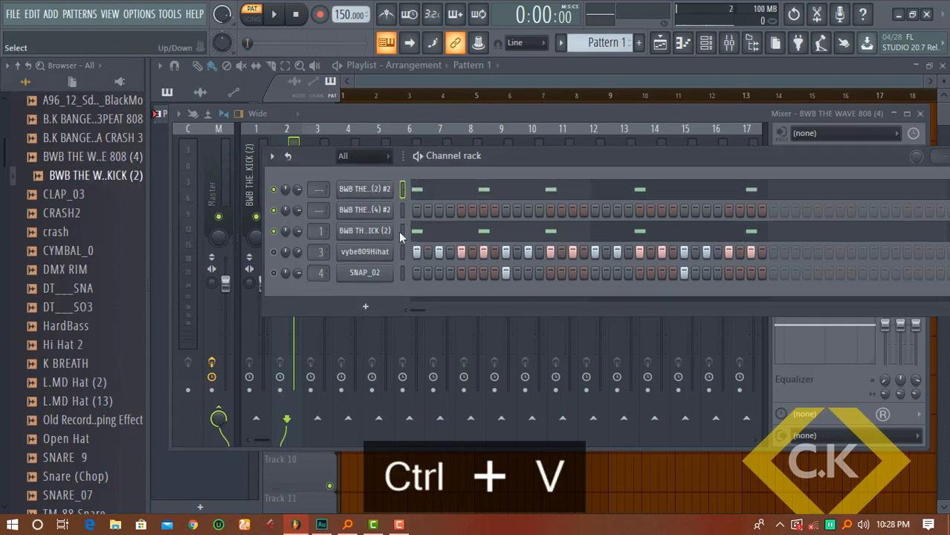
{"action": "left_click", "coordinate": [402, 231]}
{"action": "key", "text": "alt+Delete"}
{"action": "left_click", "coordinate": [479, 378]}
{"action": "key", "text": "space"}
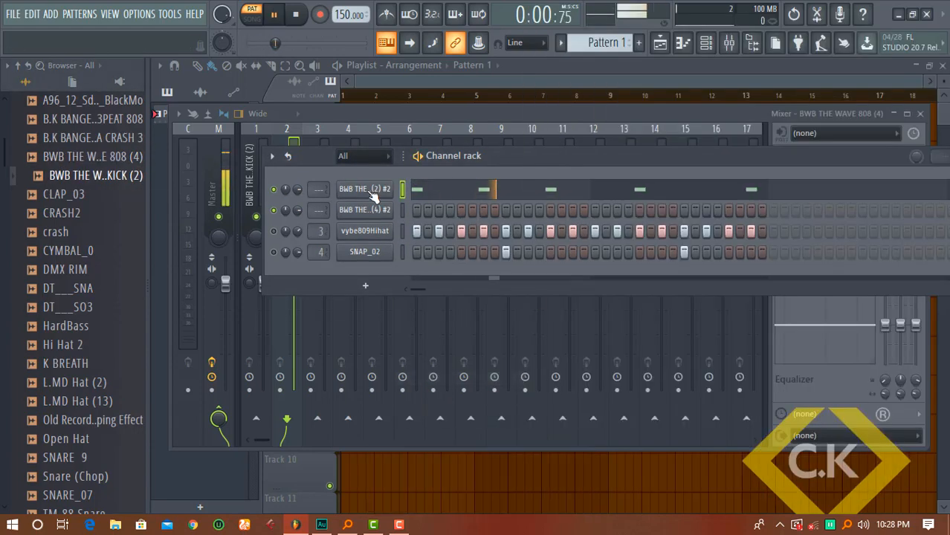
{"action": "key", "text": "space"}
Route the kick to mixer track 1 and paste its pattern into the 808's piano roll
{"action": "left_click_drag", "start_coordinate": [320, 190], "coordinate": [320, 205]}
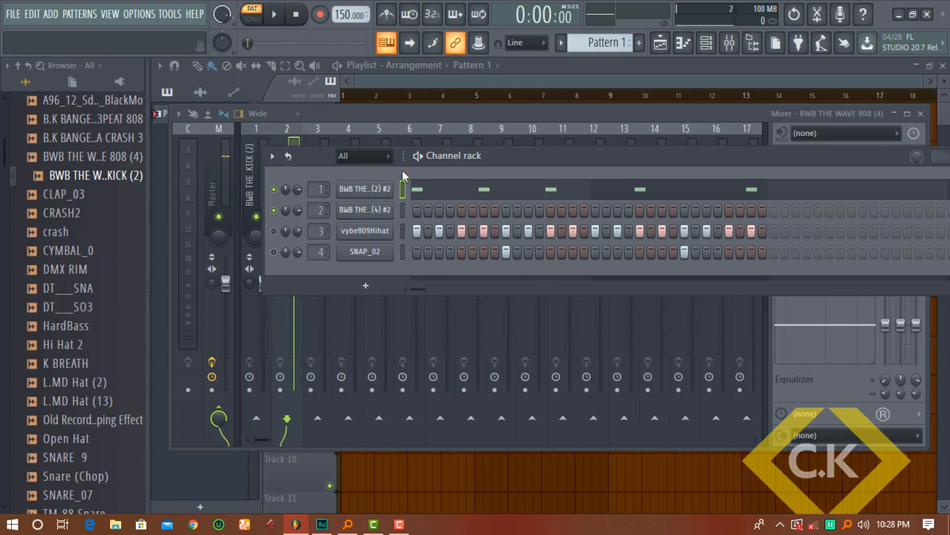
{"action": "left_click", "coordinate": [385, 191]}
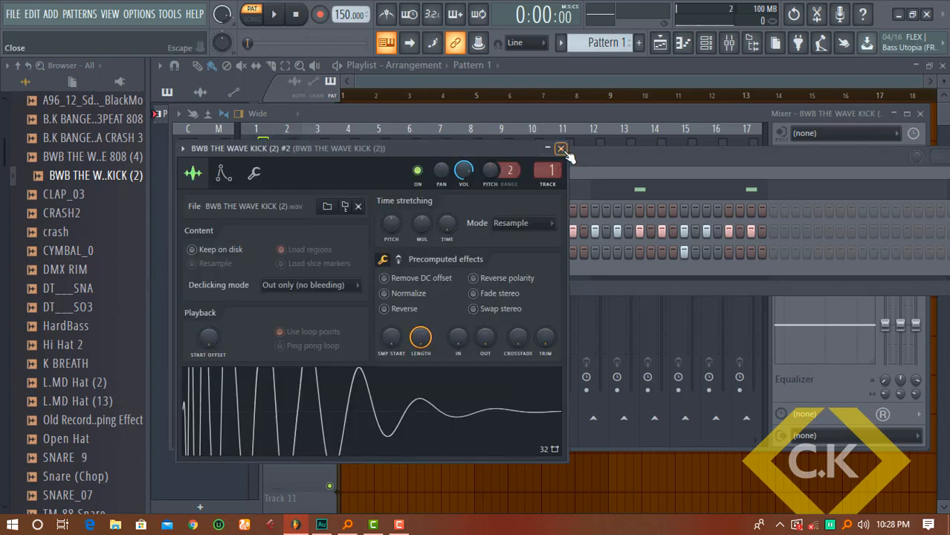
{"action": "left_click", "coordinate": [562, 149]}
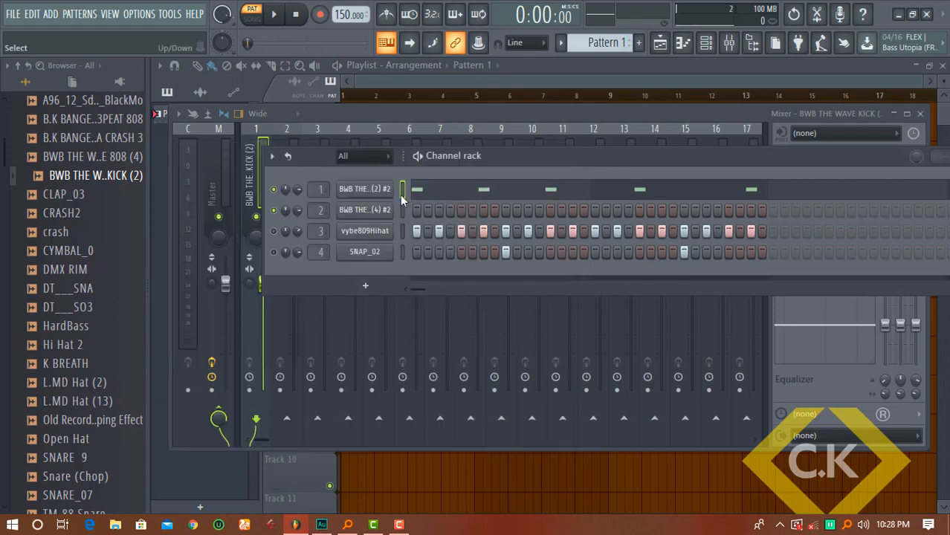
{"action": "key", "text": "ctrl+c"}
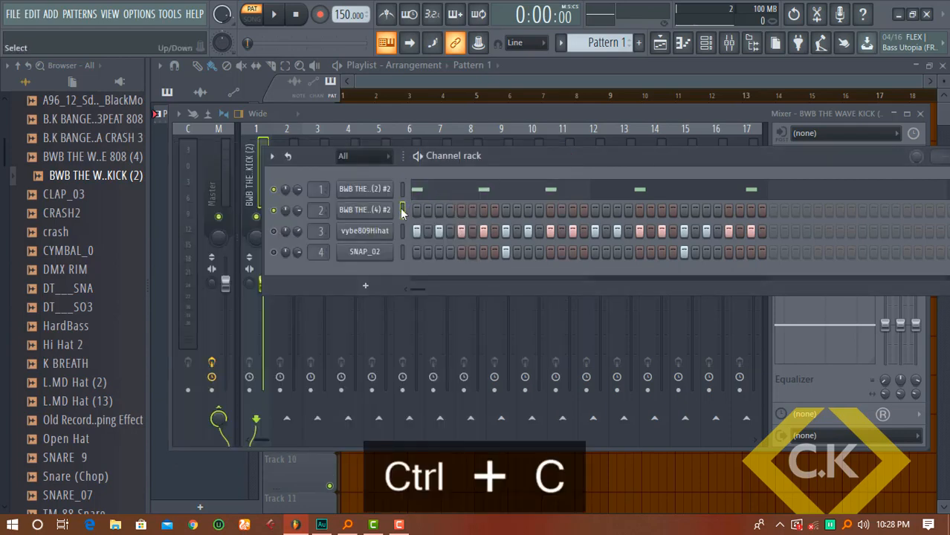
{"action": "left_click", "coordinate": [402, 210]}
{"action": "key", "text": "ctrl+v"}
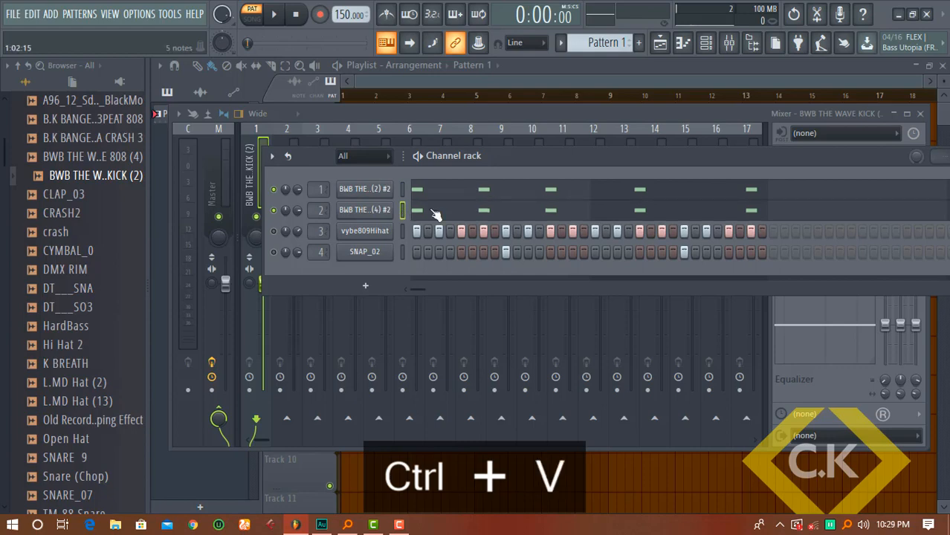
{"action": "left_click", "coordinate": [436, 214]}
{"action": "scroll", "coordinate": [436, 214], "scroll_direction": "down", "scroll_amount": 1}
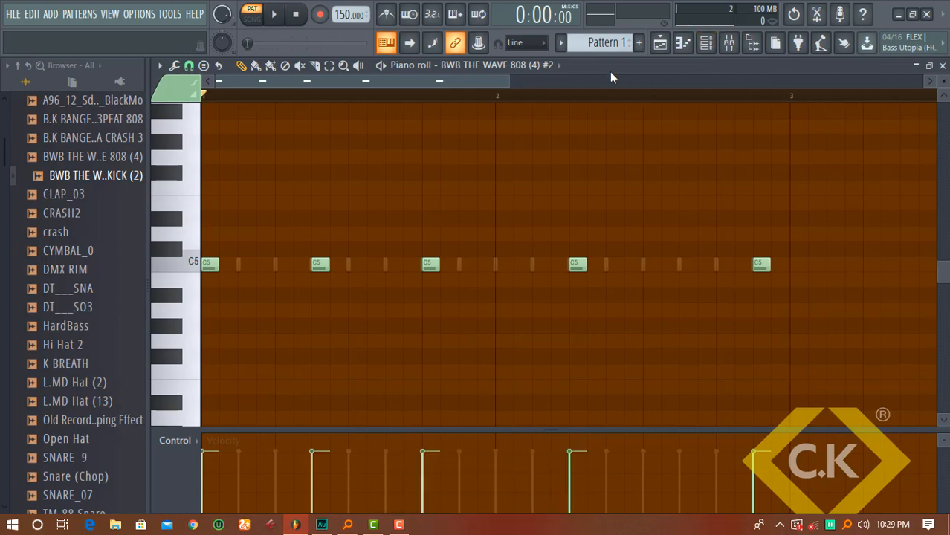
Play the pattern, then open the 808 channel's volume envelope settings
{"action": "key", "text": "space"}
{"action": "key", "text": "space"}
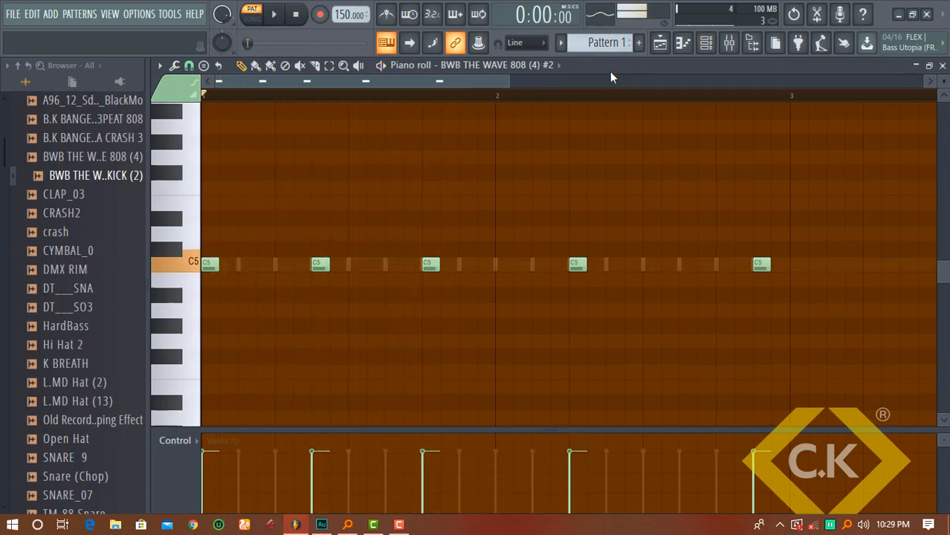
{"action": "left_click", "coordinate": [706, 42]}
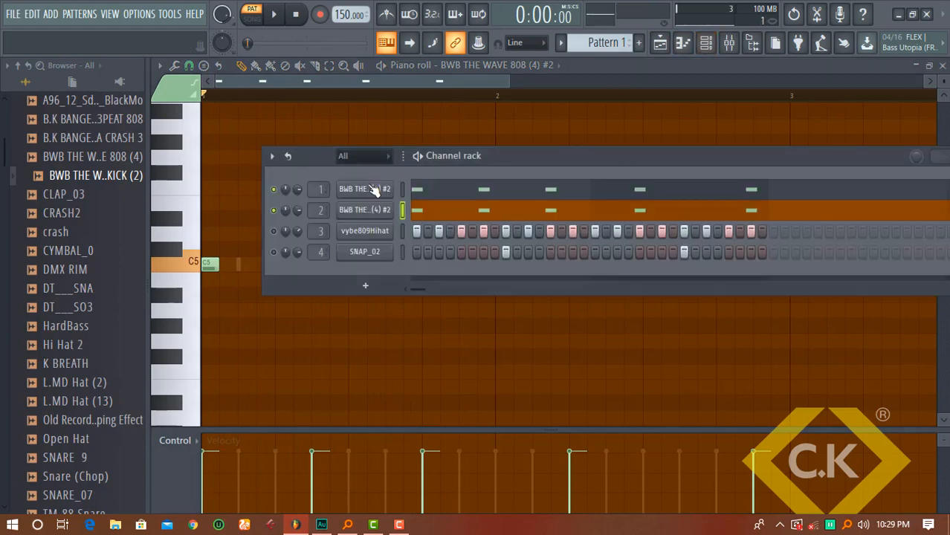
{"action": "left_click", "coordinate": [369, 211]}
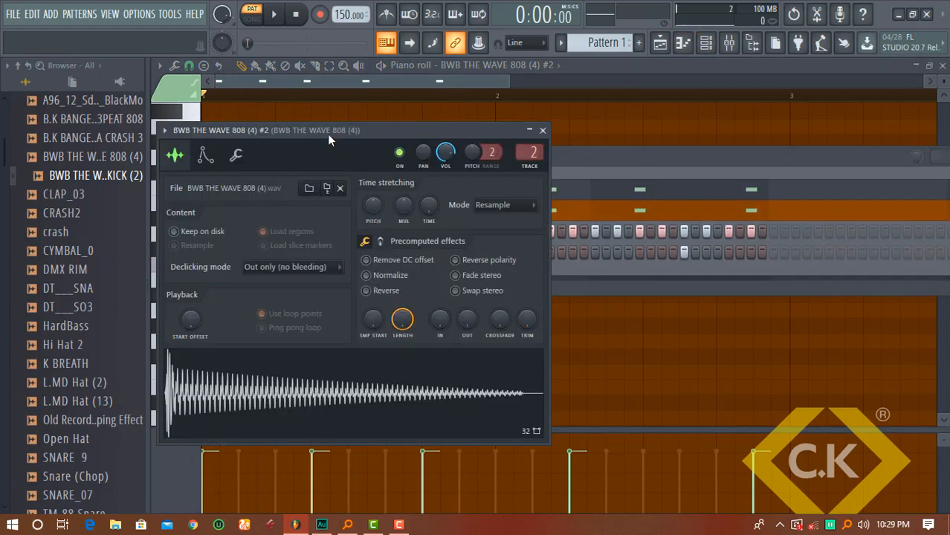
{"action": "left_click", "coordinate": [235, 154]}
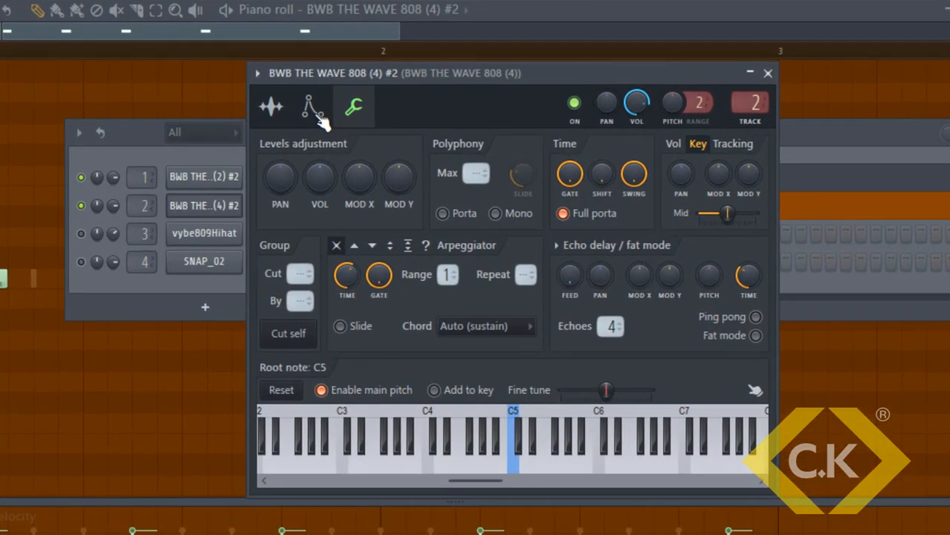
{"action": "left_click", "coordinate": [313, 108]}
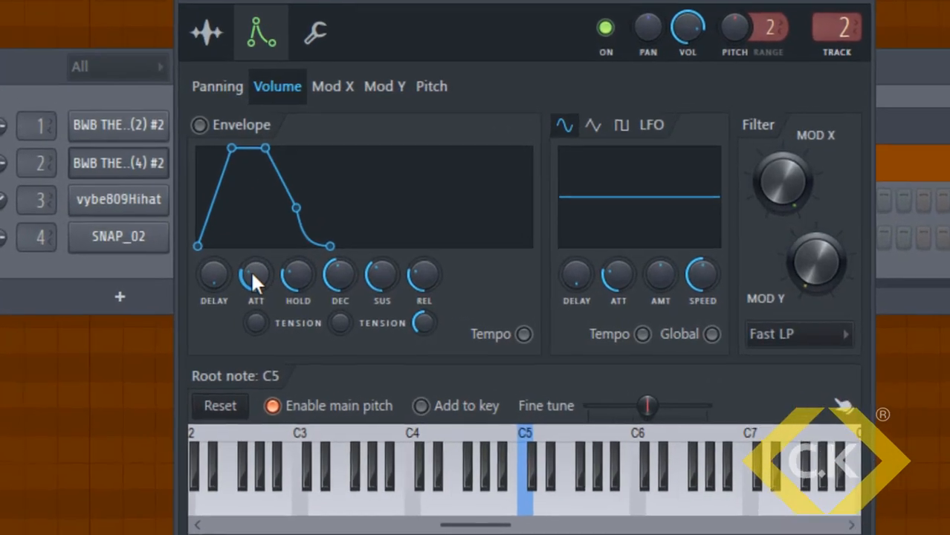
Enable the 808 envelope with zero attack, decay, sustain and release and a lengthened hold, then close the settings
{"action": "left_click_drag", "start_coordinate": [305, 288], "coordinate": [305, 320]}
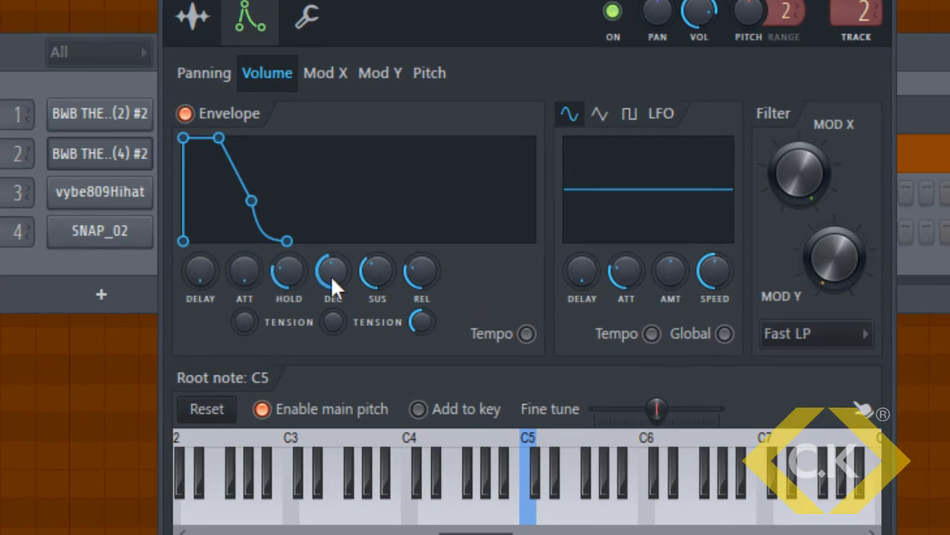
{"action": "left_click_drag", "start_coordinate": [329, 275], "coordinate": [329, 304]}
{"action": "left_click_drag", "start_coordinate": [377, 272], "coordinate": [377, 305]}
{"action": "left_click_drag", "start_coordinate": [421, 272], "coordinate": [420, 305]}
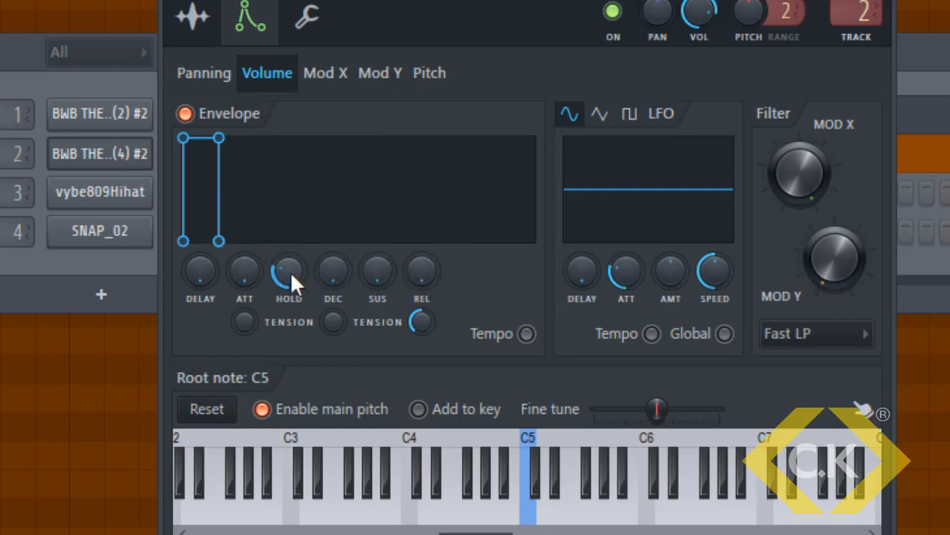
{"action": "left_click_drag", "start_coordinate": [289, 271], "coordinate": [289, 245]}
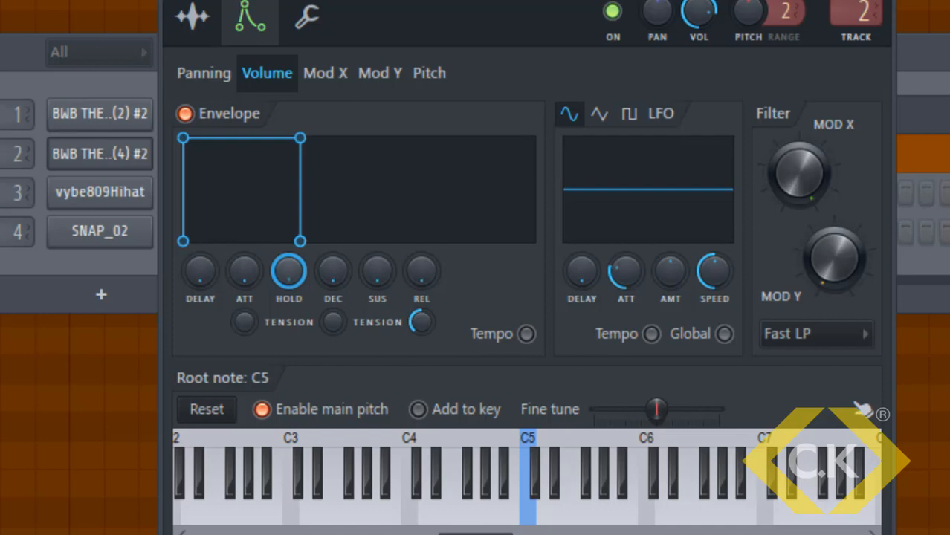
{"action": "mouse_move", "coordinate": [289, 270]}
{"action": "left_mouse_down"}
{"action": "mouse_move", "coordinate": [289, 287]}
{"action": "mouse_move", "coordinate": [289, 262]}
{"action": "left_mouse_up"}
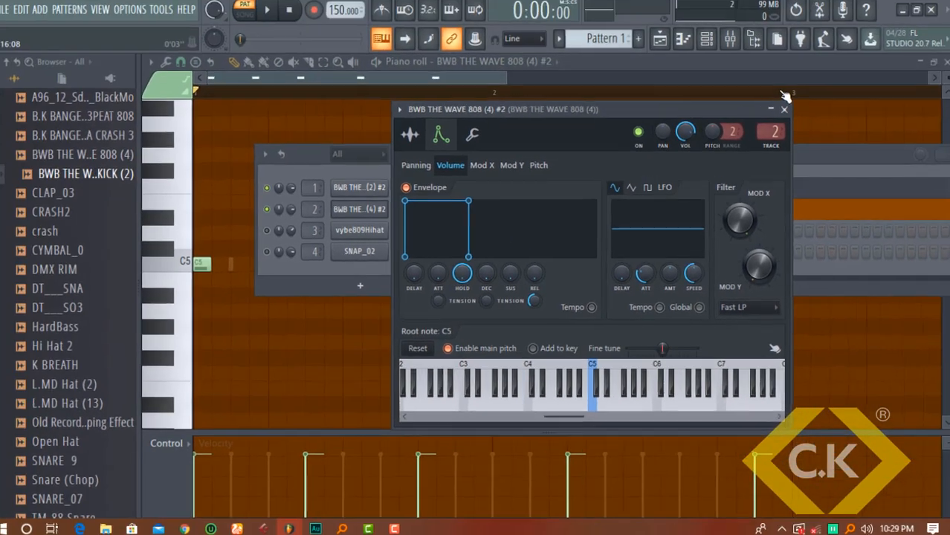
{"action": "left_click", "coordinate": [783, 110]}
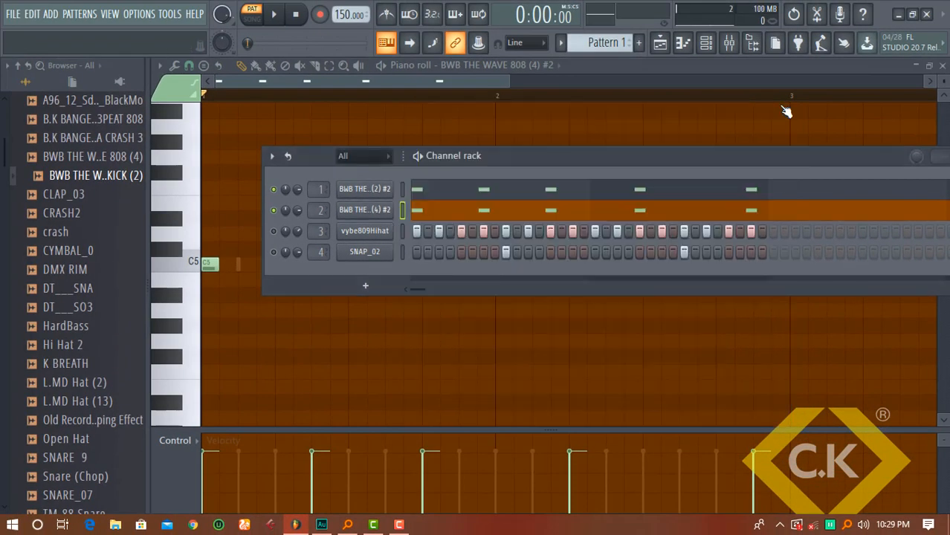
Audition the 808, reopen its notes, and lengthen all five C5 notes together
{"action": "key", "text": "space"}
{"action": "key", "text": "space"}
{"action": "left_click", "coordinate": [515, 212]}
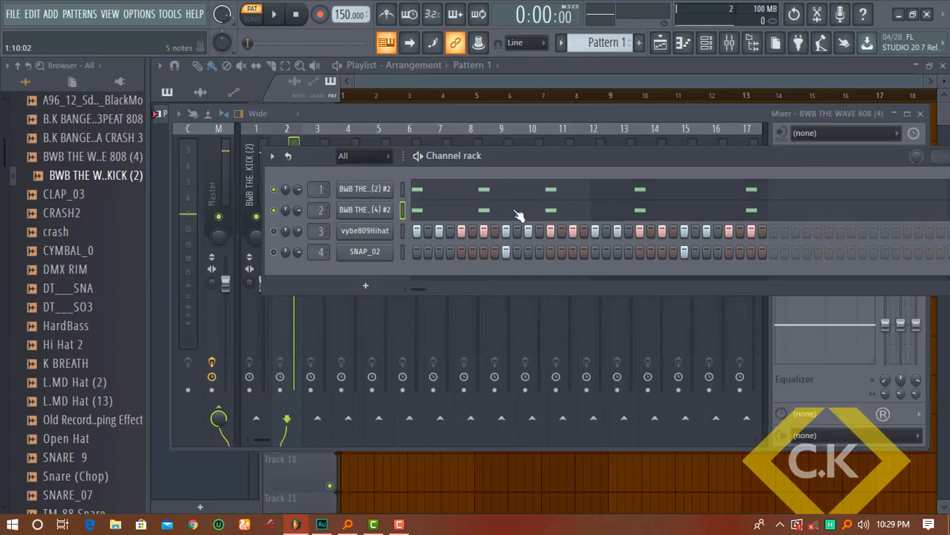
{"action": "left_click", "coordinate": [518, 215]}
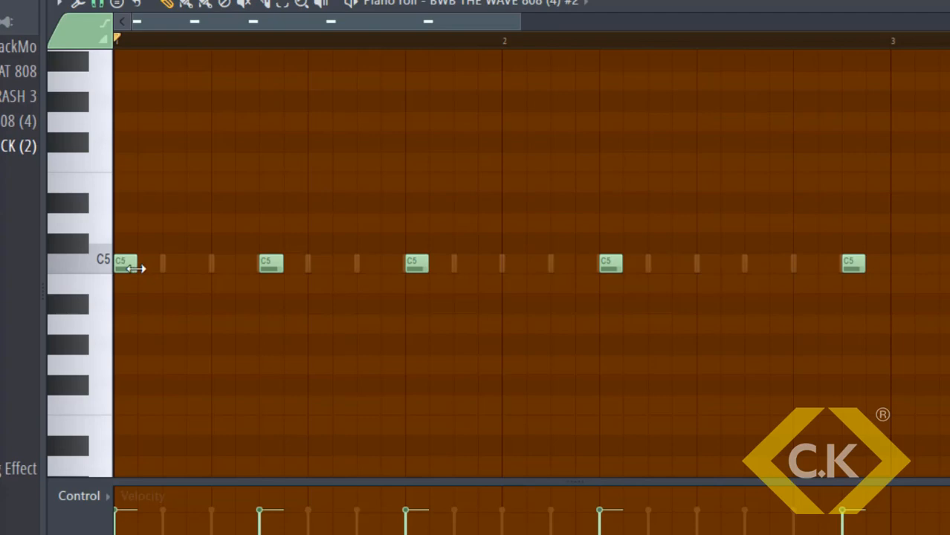
{"action": "left_click_drag", "start_coordinate": [929, 291], "coordinate": [201, 232]}
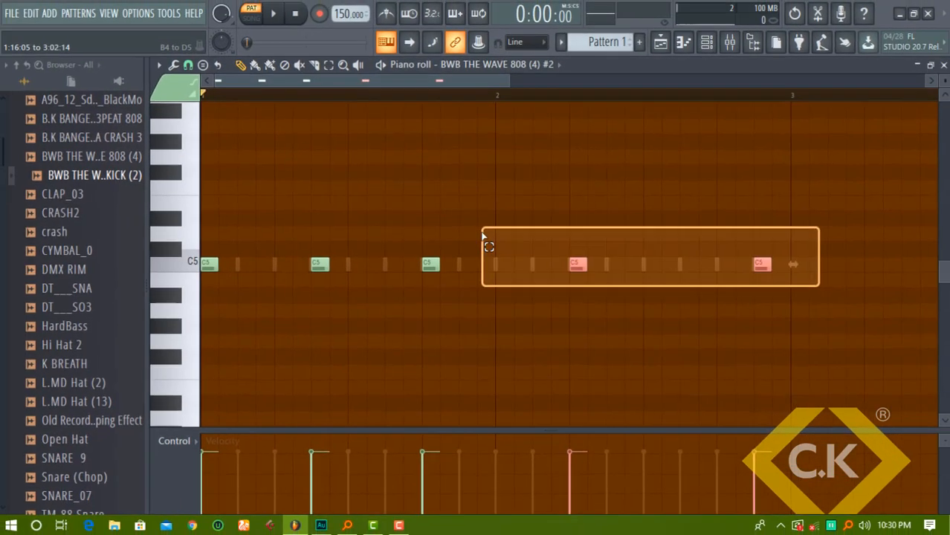
{"action": "left_click_drag", "start_coordinate": [217, 264], "coordinate": [318, 262]}
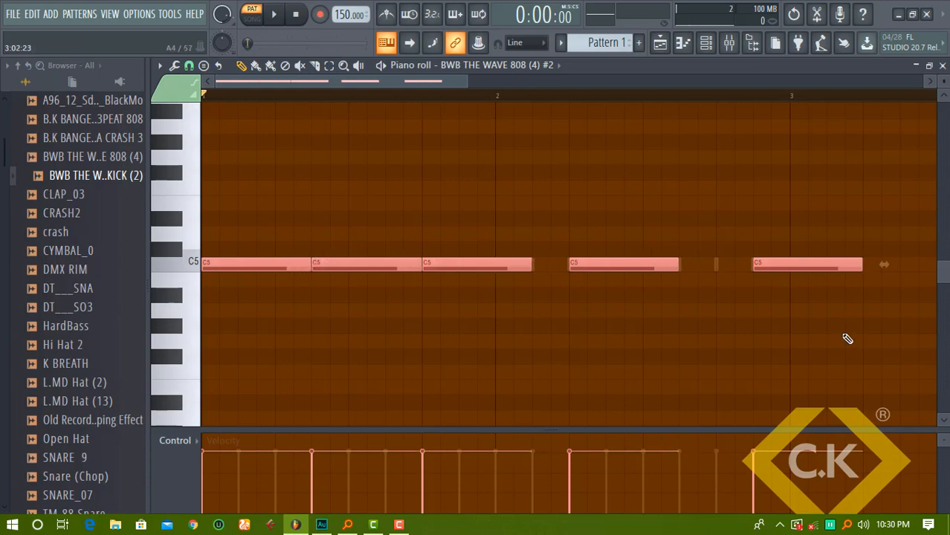
Trim the last C5 note to end at bar 3, extend the third and fourth notes to touch, and play the line
{"action": "left_click", "coordinate": [847, 339]}
{"action": "left_click_drag", "start_coordinate": [861, 263], "coordinate": [788, 261]}
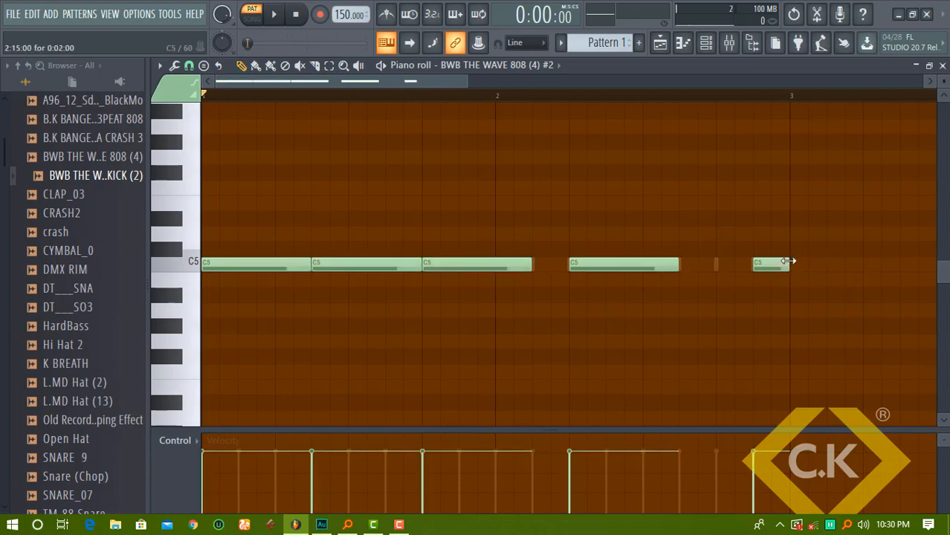
{"action": "left_click_drag", "start_coordinate": [534, 266], "coordinate": [561, 265]}
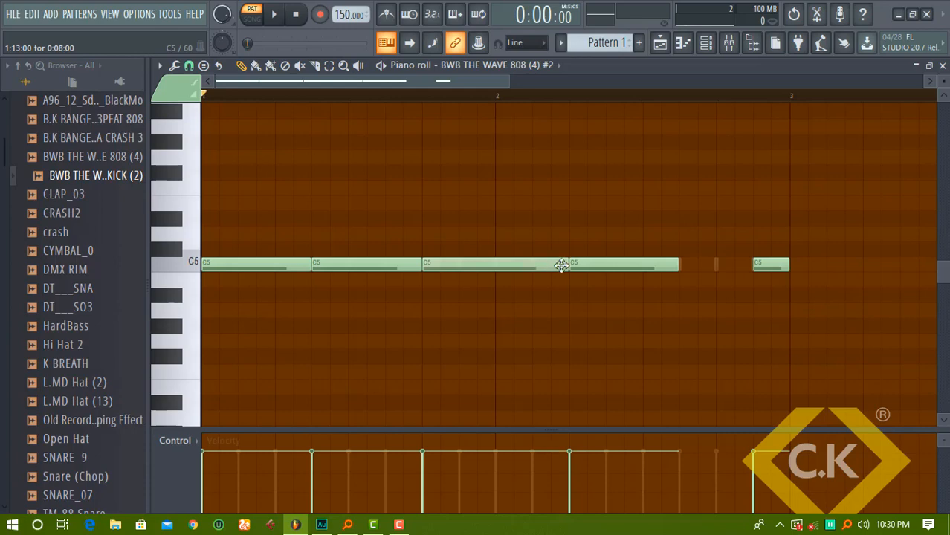
{"action": "left_click_drag", "start_coordinate": [680, 265], "coordinate": [752, 269]}
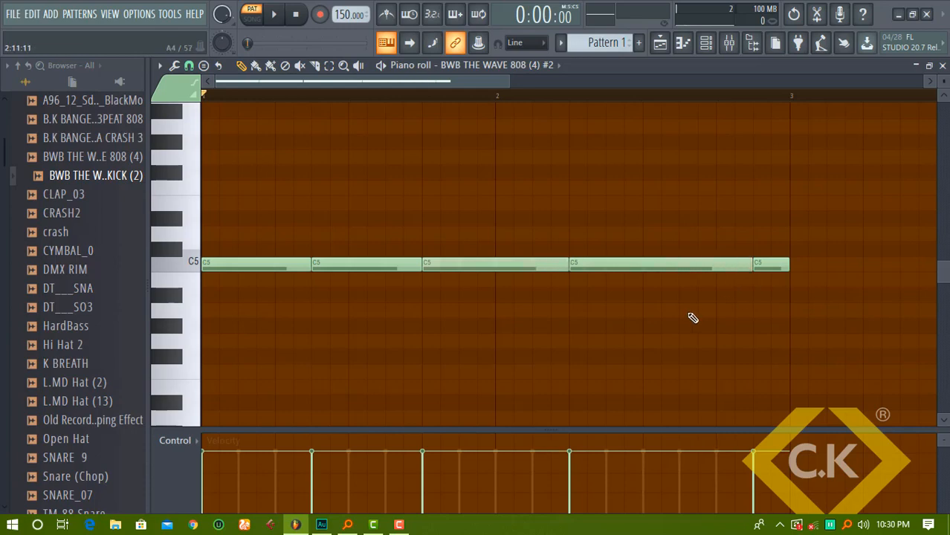
{"action": "key", "text": "space"}
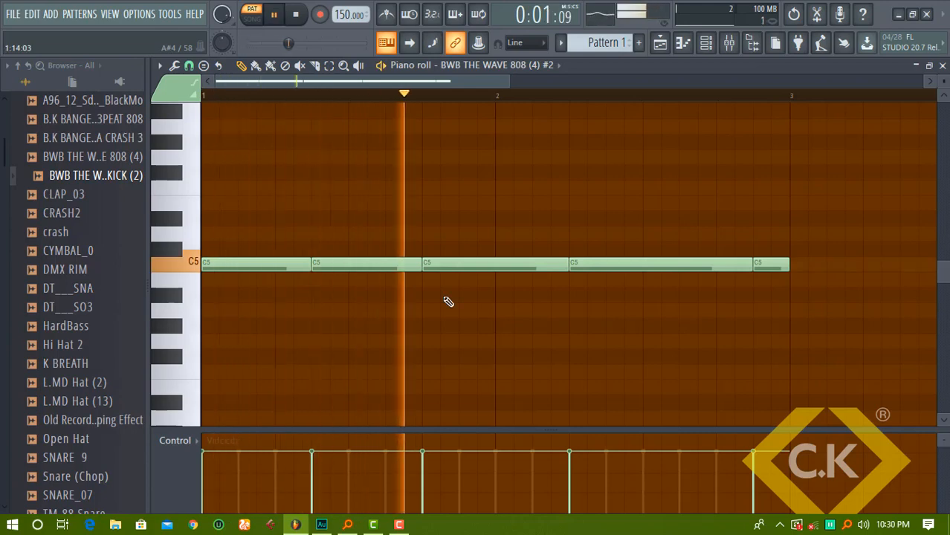
{"action": "key", "text": "space"}
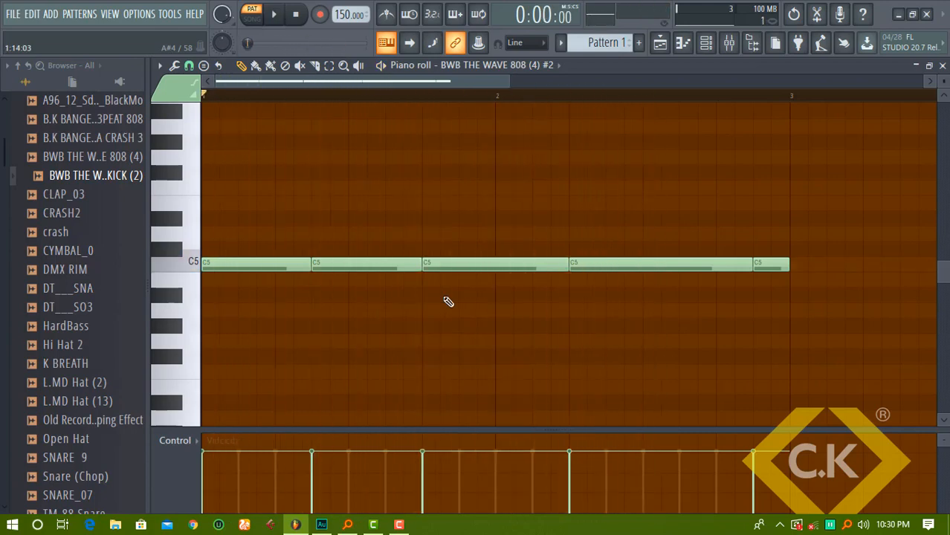
{"action": "scroll", "coordinate": [448, 301], "scroll_direction": "up", "scroll_amount": 2}
{"action": "scroll", "coordinate": [448, 301], "scroll_direction": "up", "scroll_amount": 2}
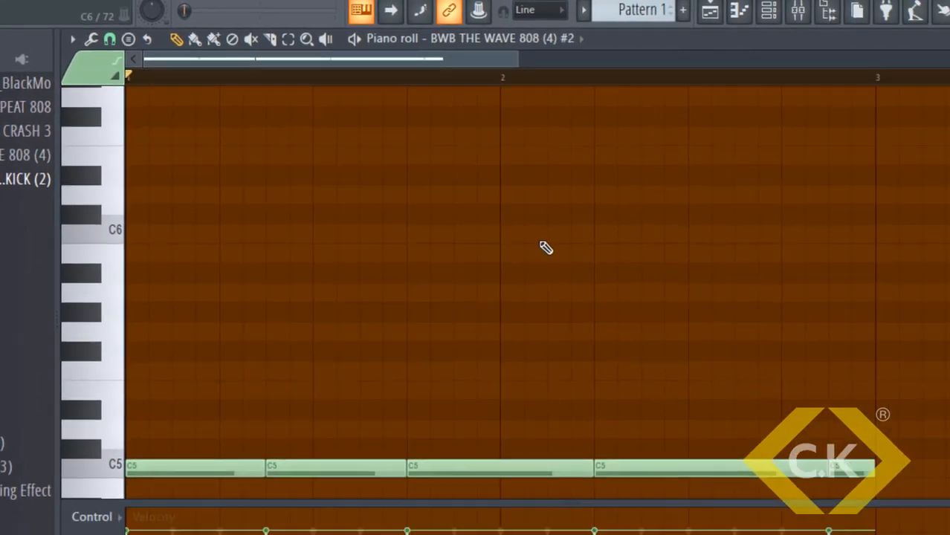
Add a short C6 slide note after bar 2 and another before bar 3, then play the 808 line
{"action": "left_click", "coordinate": [718, 280]}
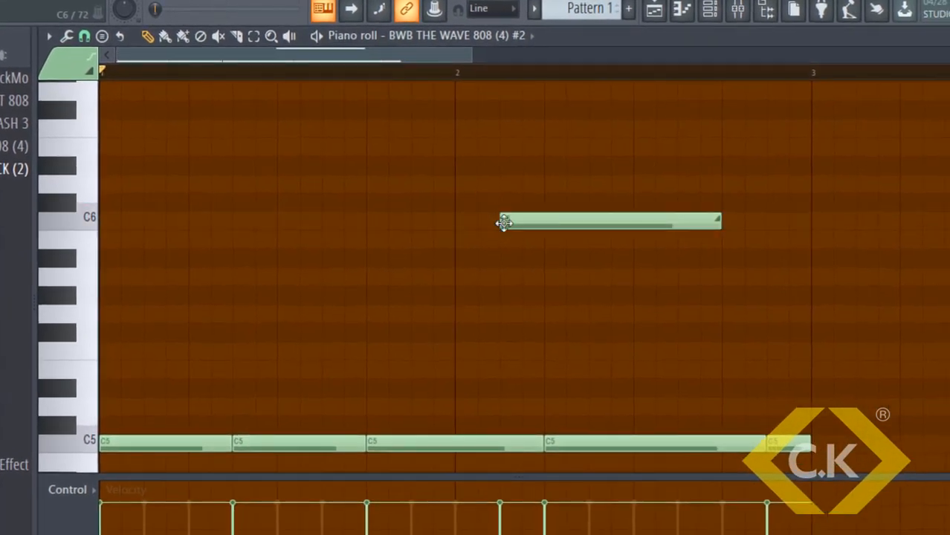
{"action": "left_click_drag", "start_coordinate": [720, 218], "coordinate": [550, 219]}
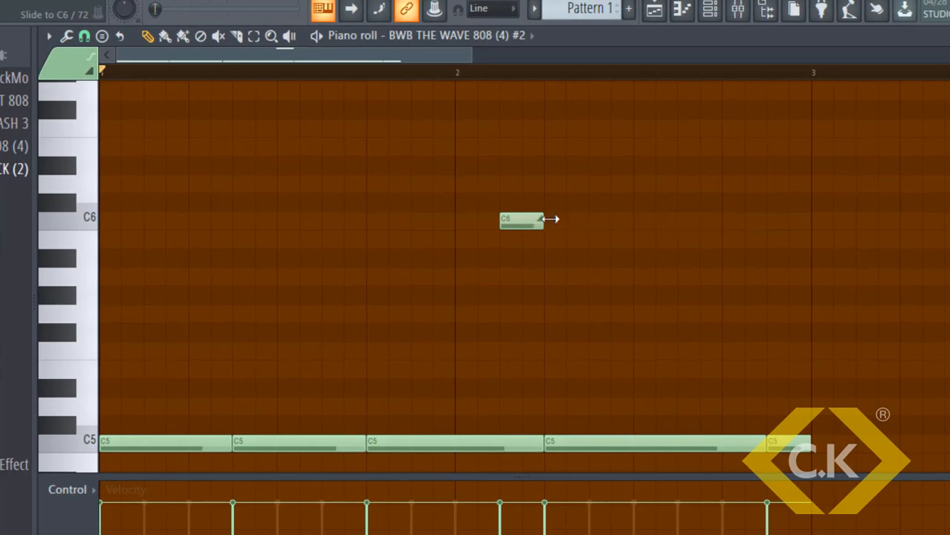
{"action": "left_click", "coordinate": [767, 220]}
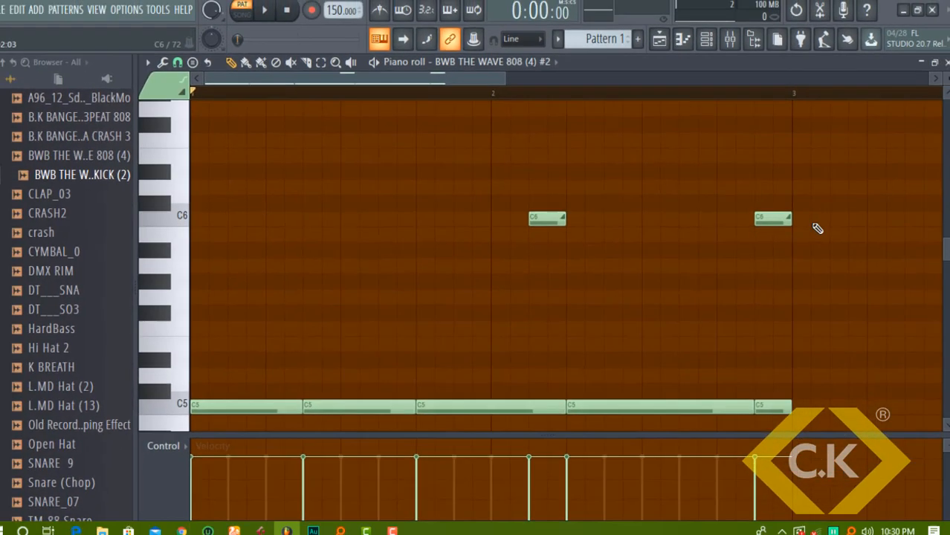
{"action": "key", "text": "space"}
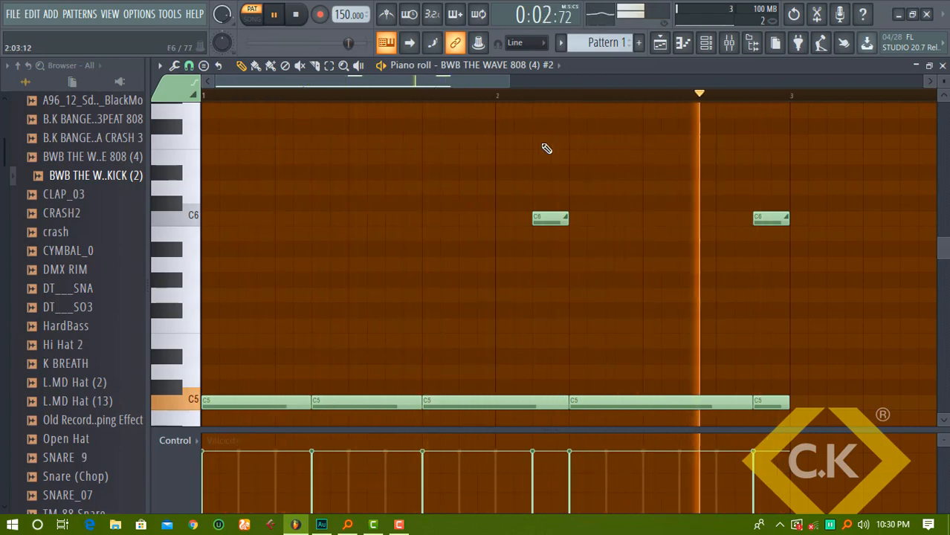
{"action": "key", "text": "space"}
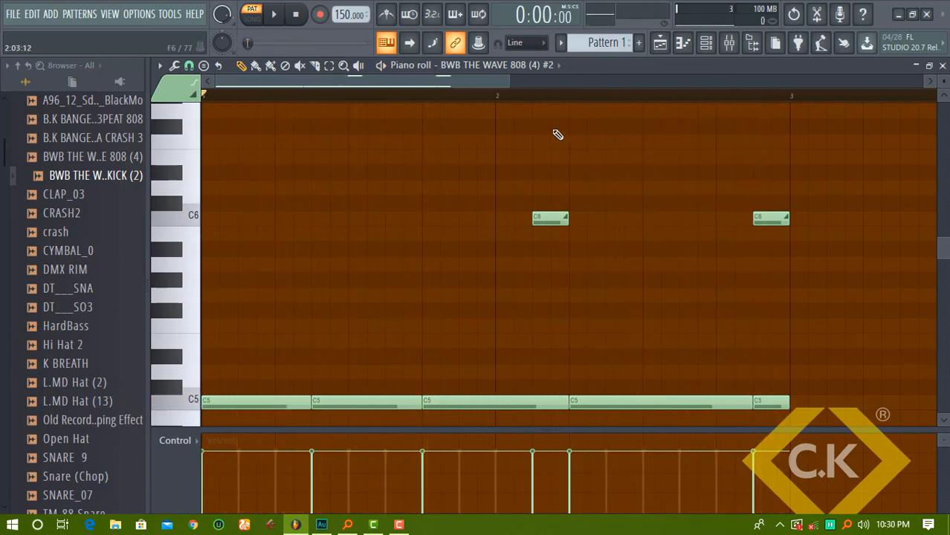
{"action": "left_click", "coordinate": [706, 42]}
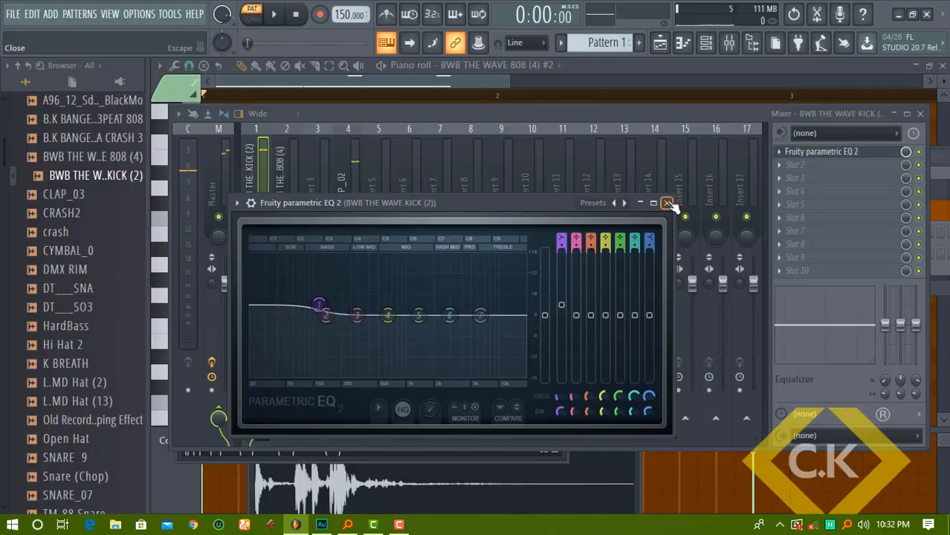
Close the equalizer window
{"action": "left_click", "coordinate": [668, 203]}
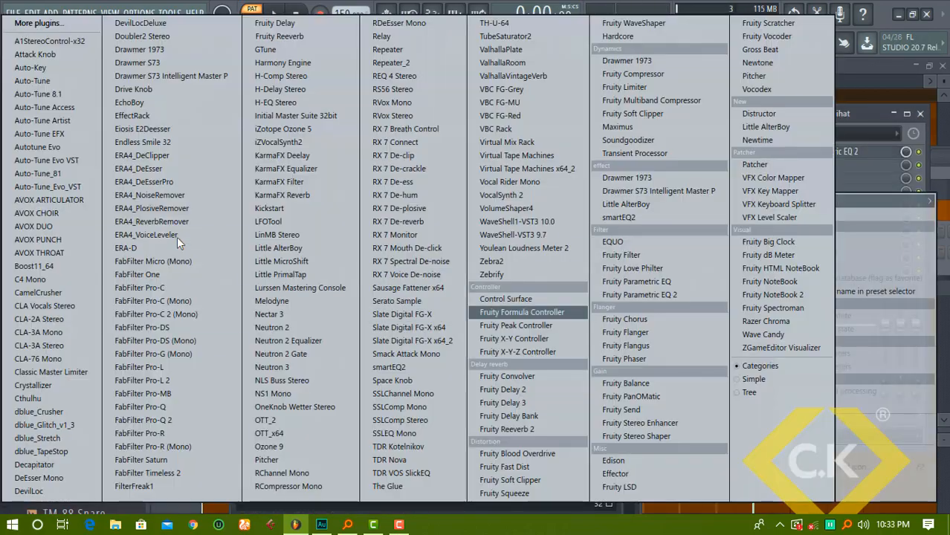